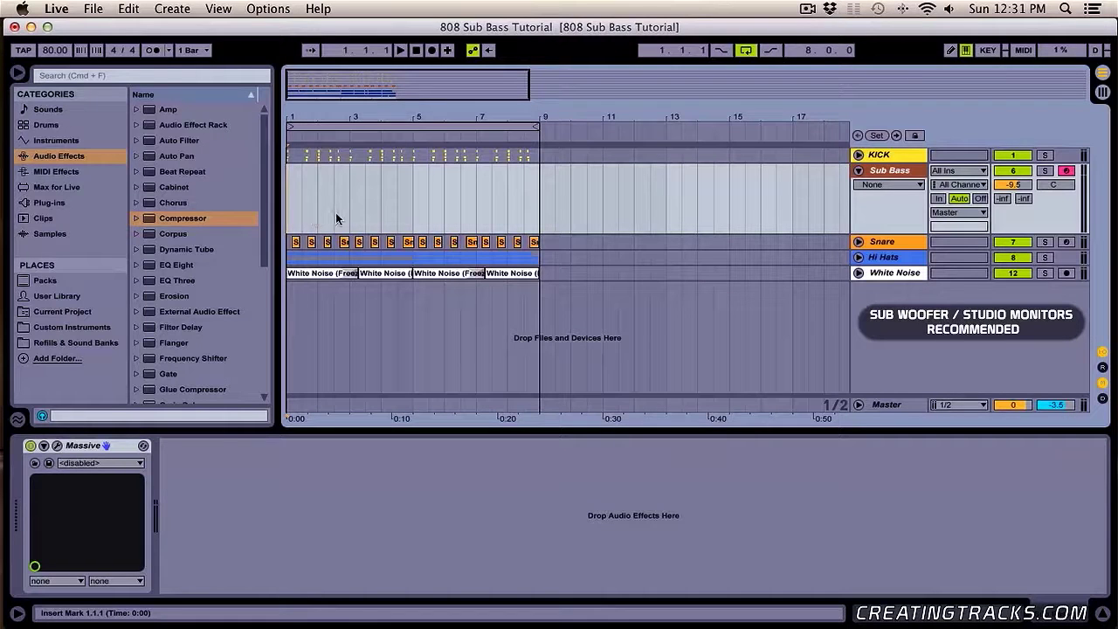
Open the Massive synth on the Sub Bass track and start a new sound
left_click(887, 172)
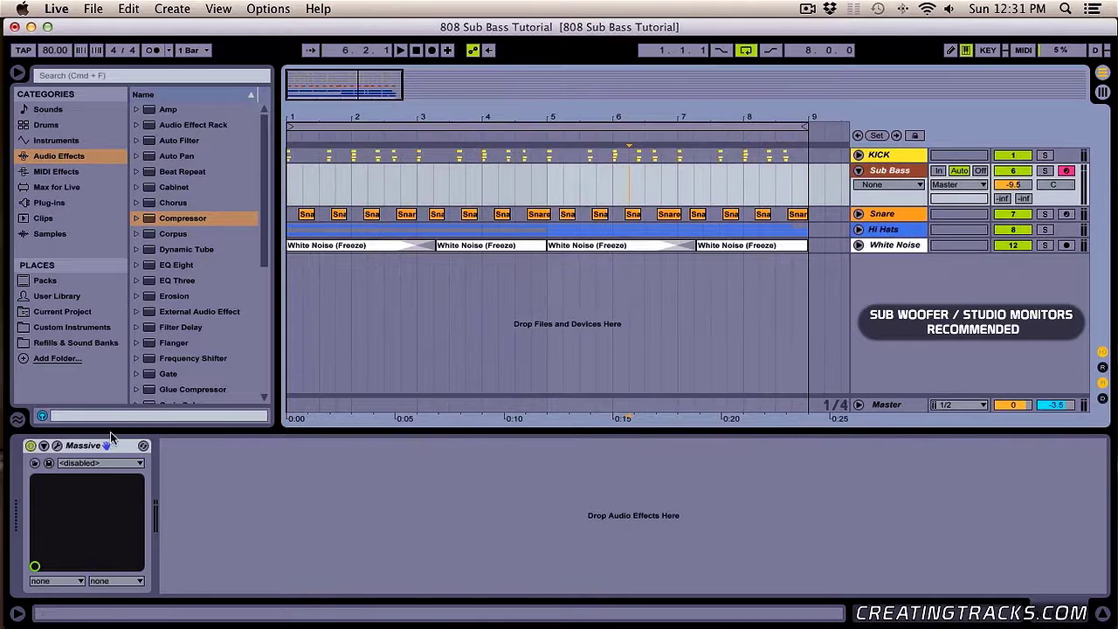
left_click(107, 446)
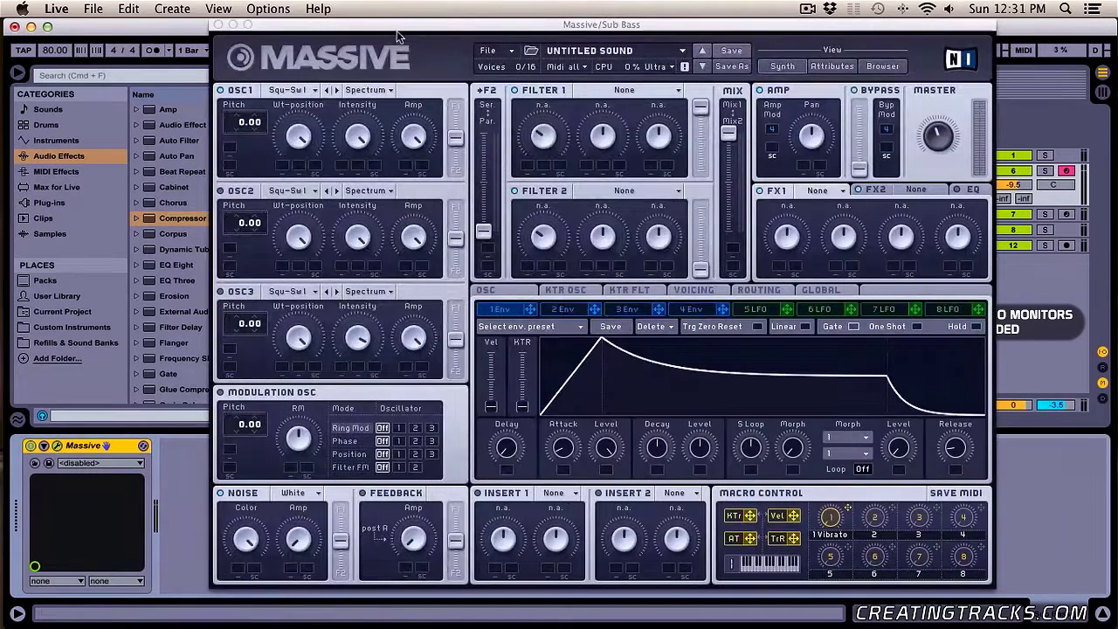
left_click_drag(322, 25, 289, 24)
left_click(480, 51)
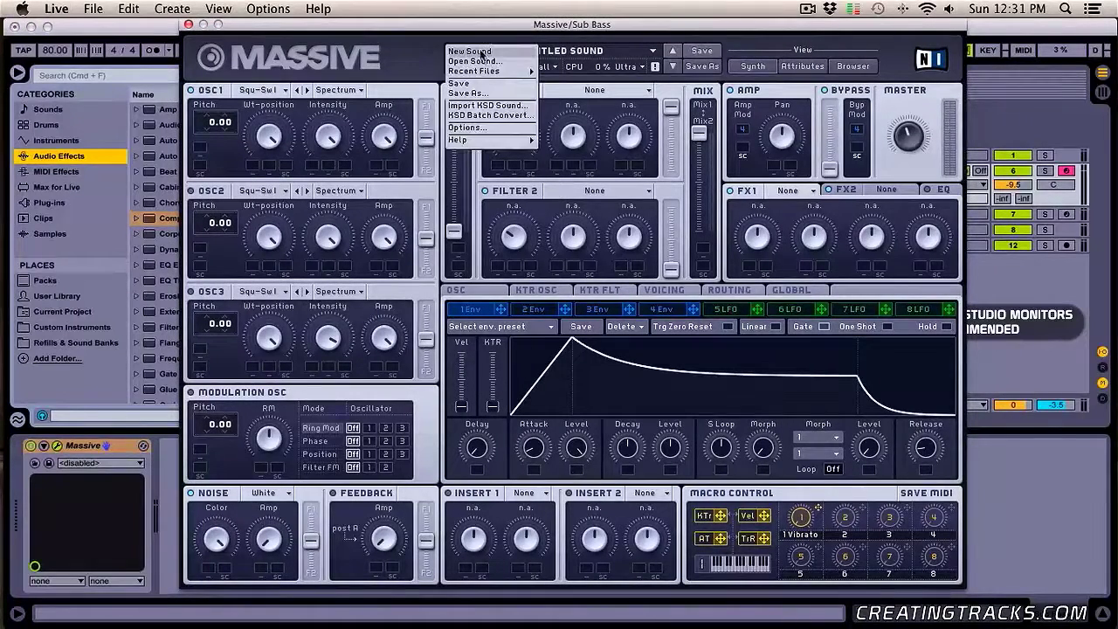
left_click(512, 51)
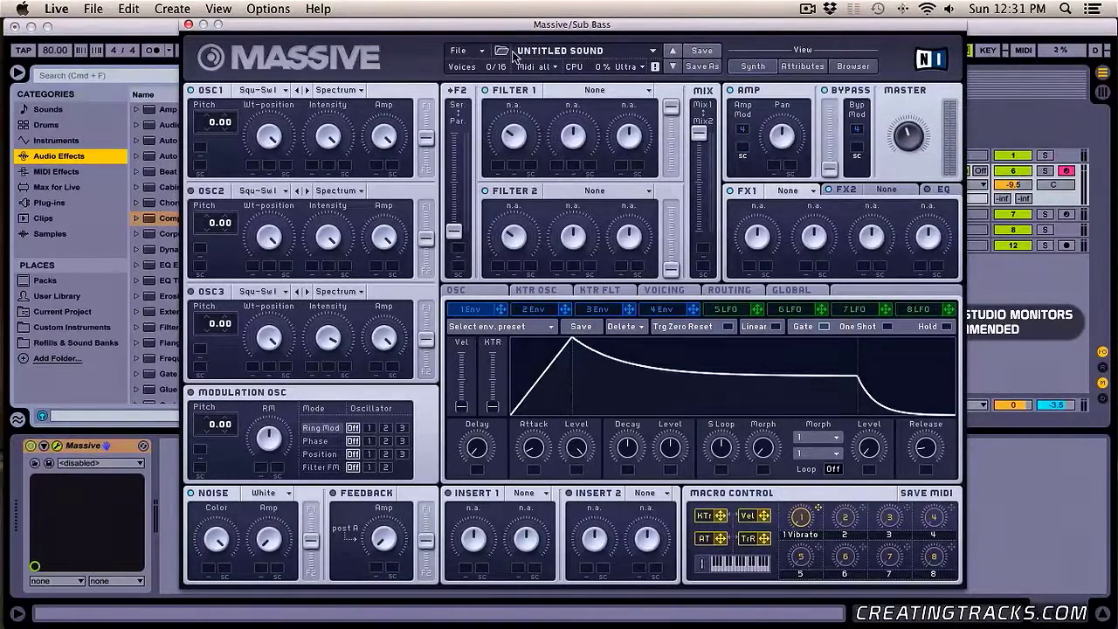
Set oscillator 1 to the Sin-Square wavetable with a slightly raised wavetable position and a pitch of -24.00
left_click(278, 91)
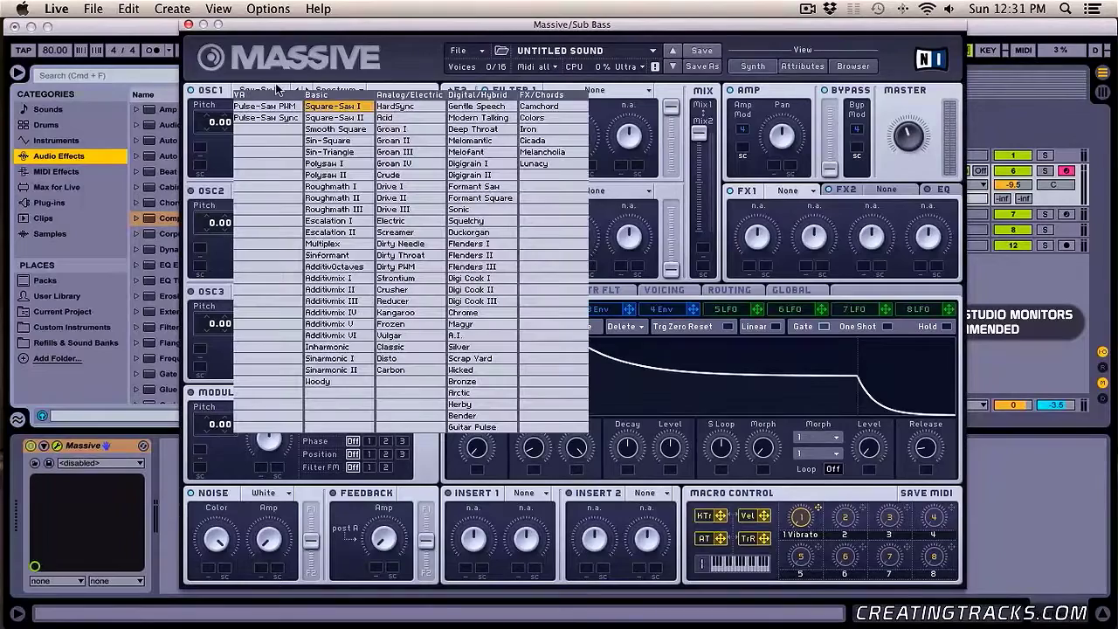
left_click(278, 90)
left_click(285, 92)
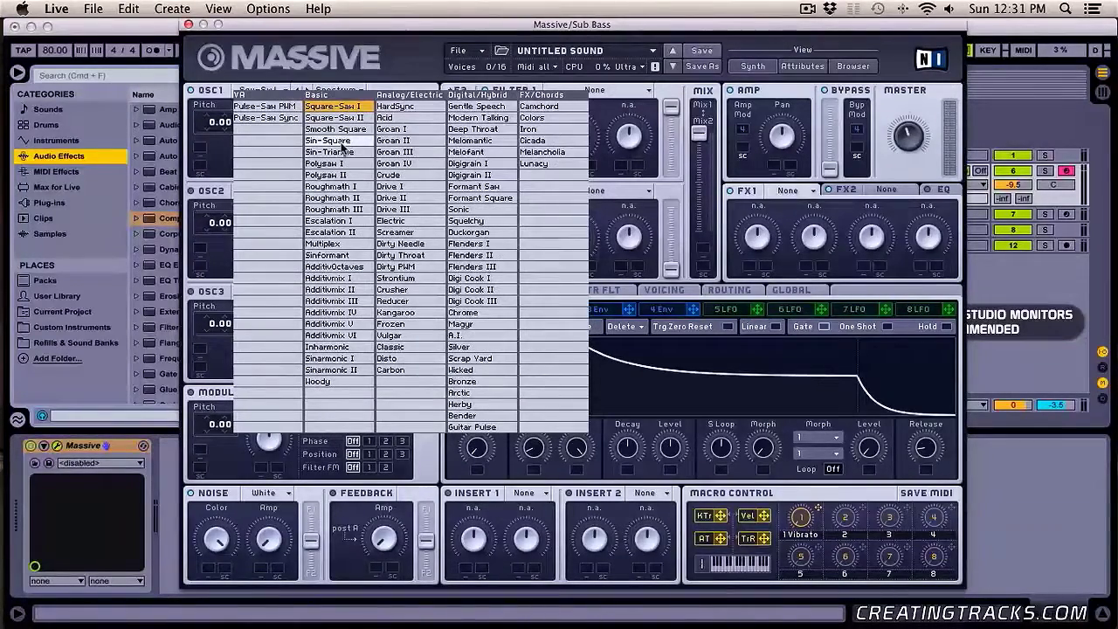
left_click(342, 143)
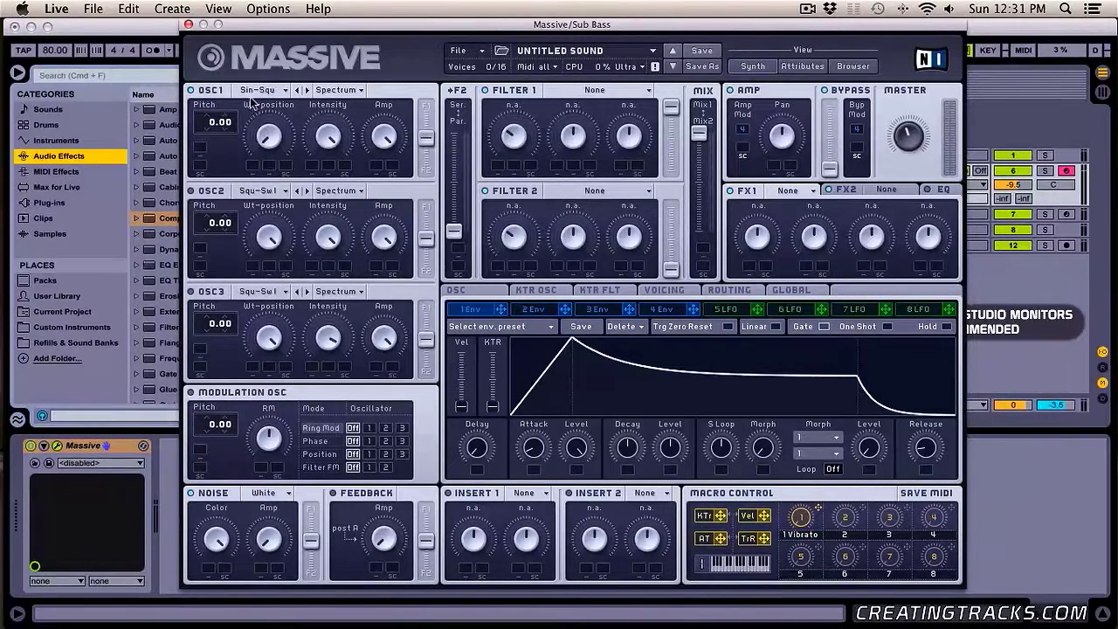
left_click_drag(268, 142, 268, 132)
left_click_drag(211, 139, 232, 165)
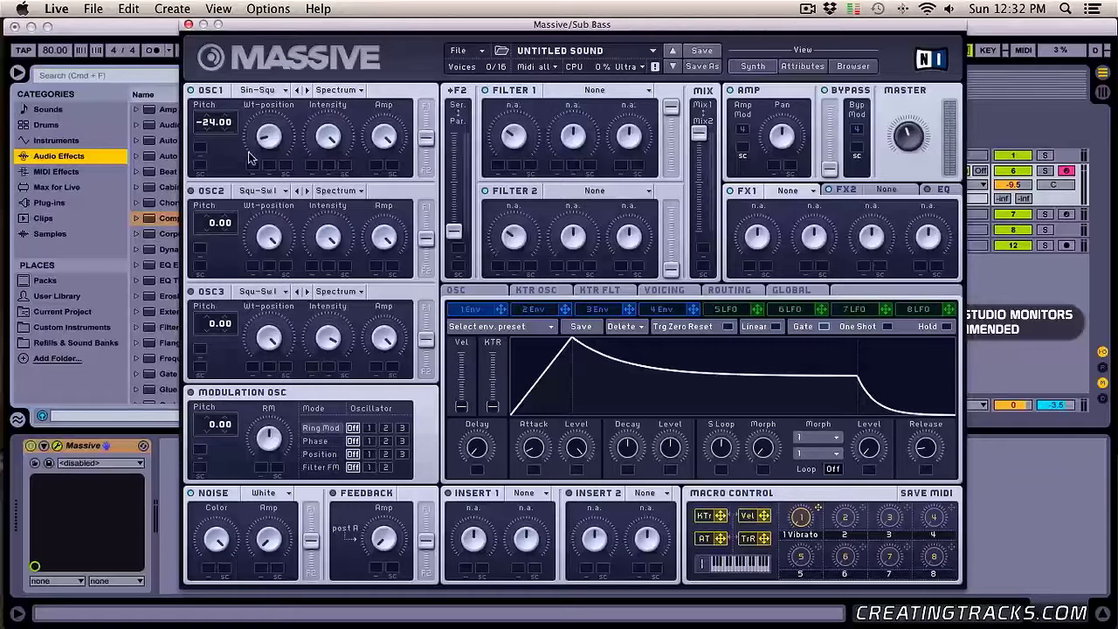
Set the Sub Bass track volume to -7.3
left_click_drag(1038, 186, 1016, 175)
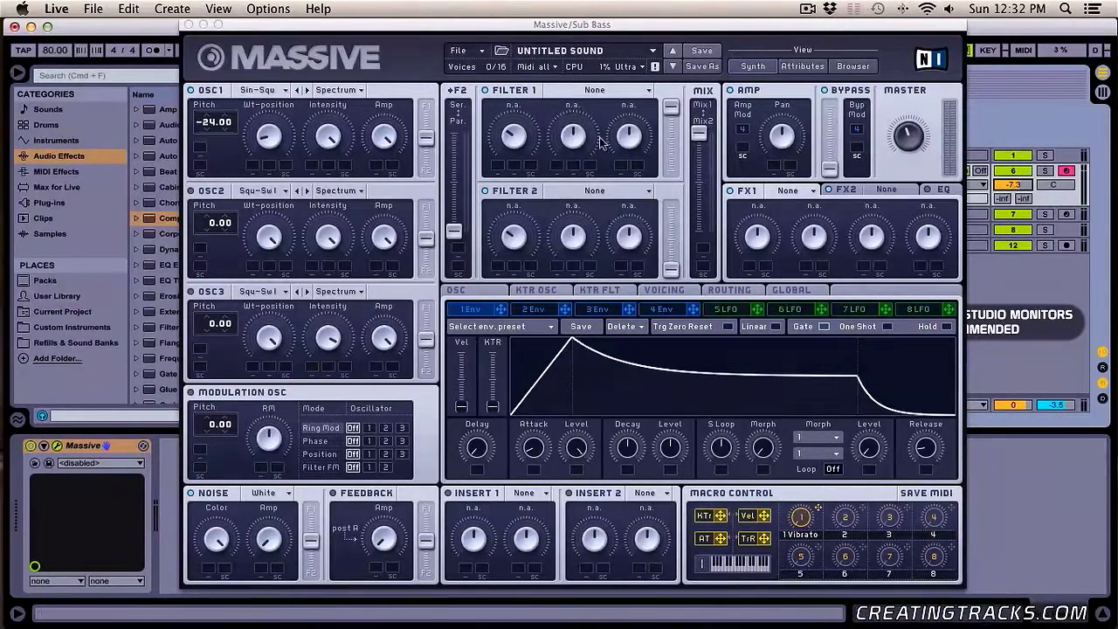
left_click(268, 138)
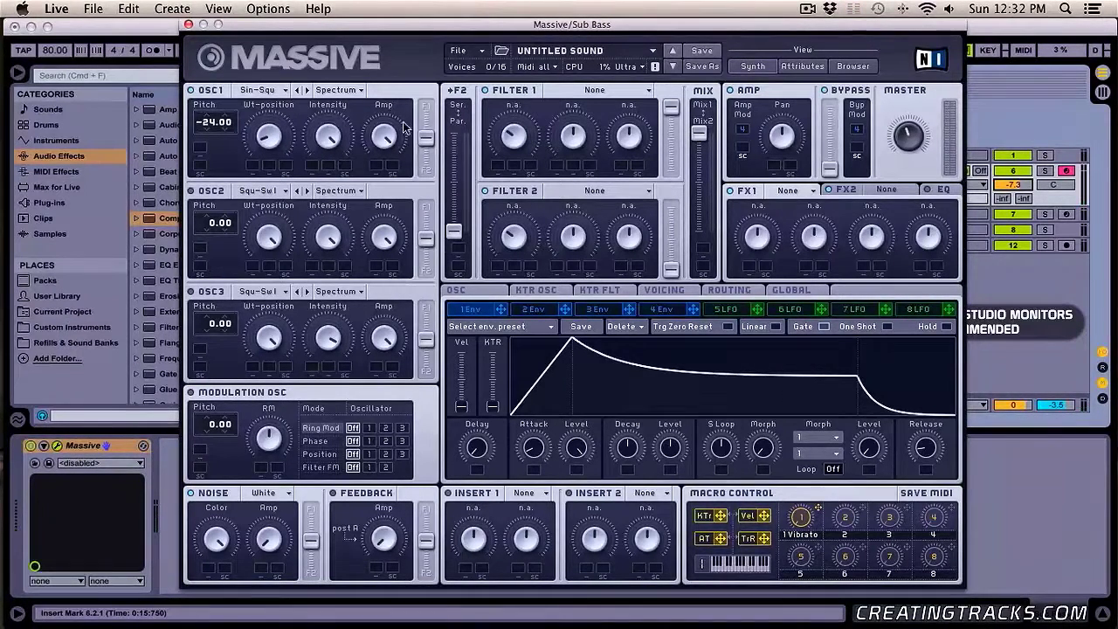
Load Tele Tube as Massive's FX1 effect and turn its Dry/Wet and Drive down
left_click(811, 190)
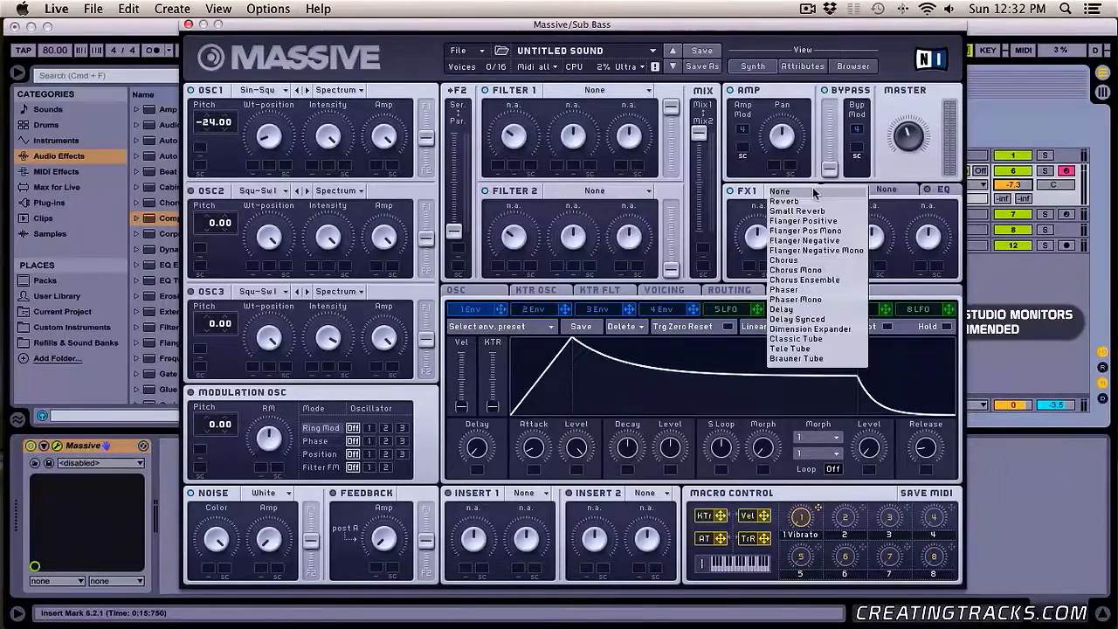
left_click(819, 349)
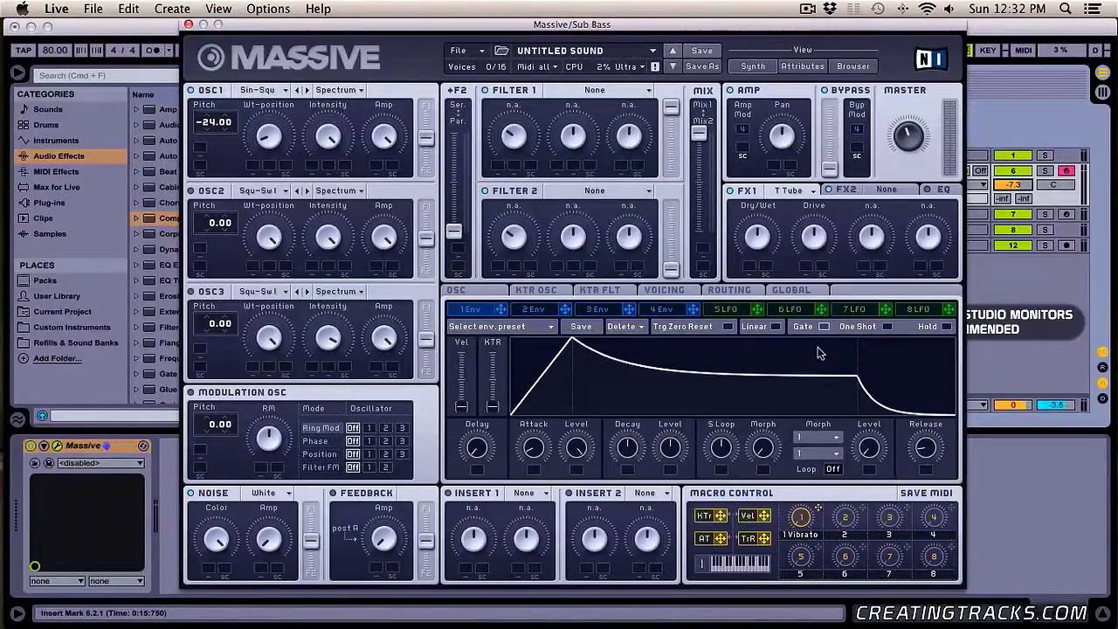
left_click_drag(754, 266, 756, 284)
left_click_drag(821, 264, 822, 278)
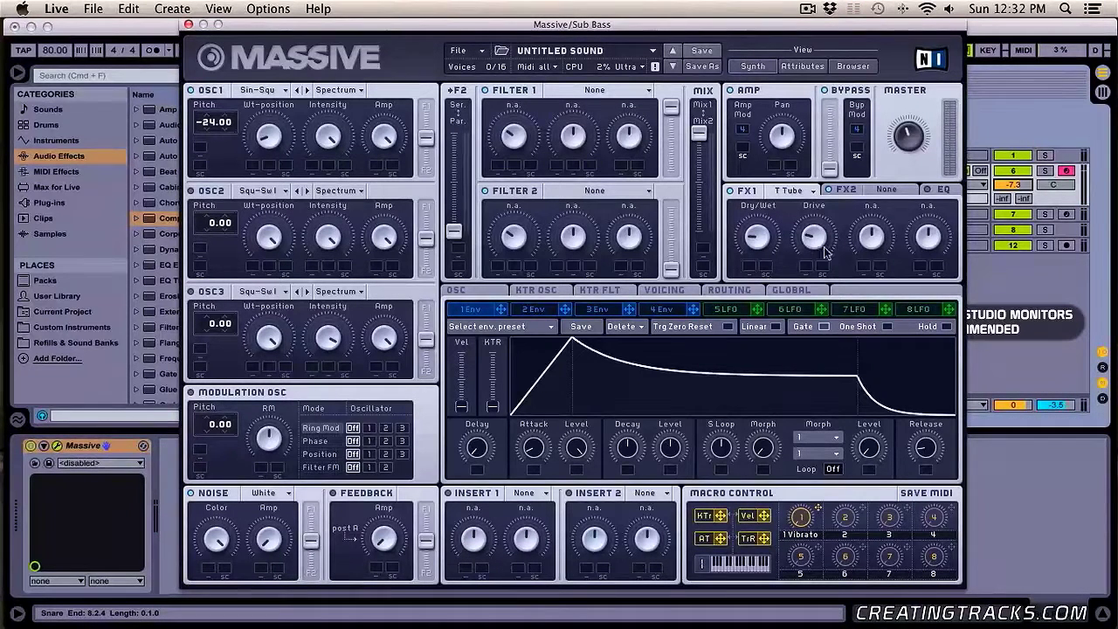
Enable Massive's EQ, raising the Low Shelf and lowering the High Shelf
left_click(942, 191)
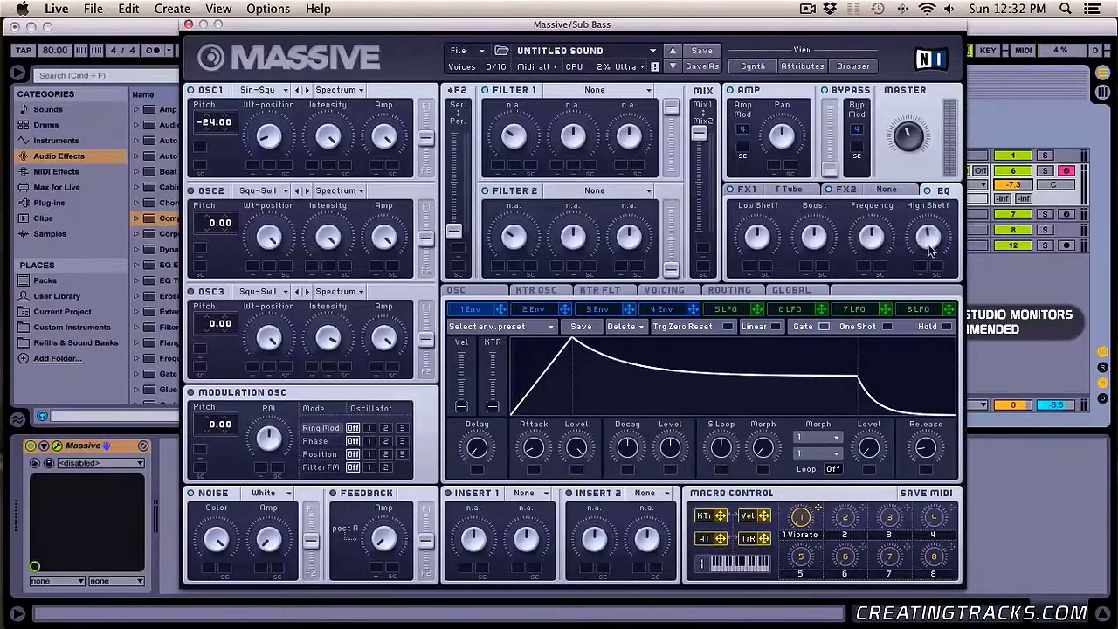
left_click_drag(927, 236, 921, 405)
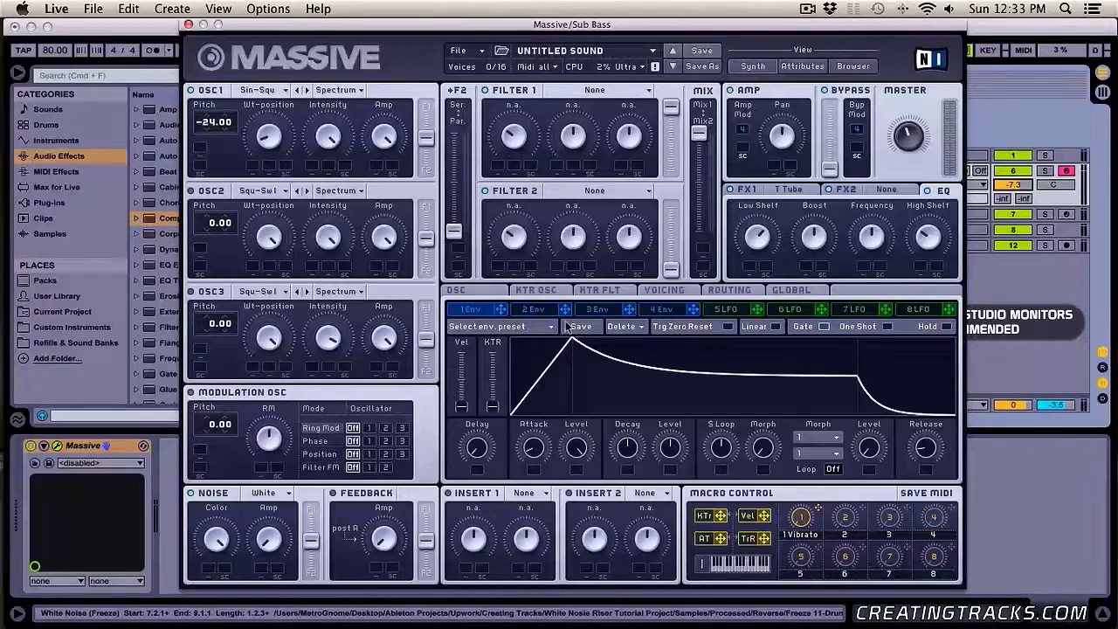
Shape Envelope 4 with a short attack, a low decay level and a longer decay time
left_click(661, 310)
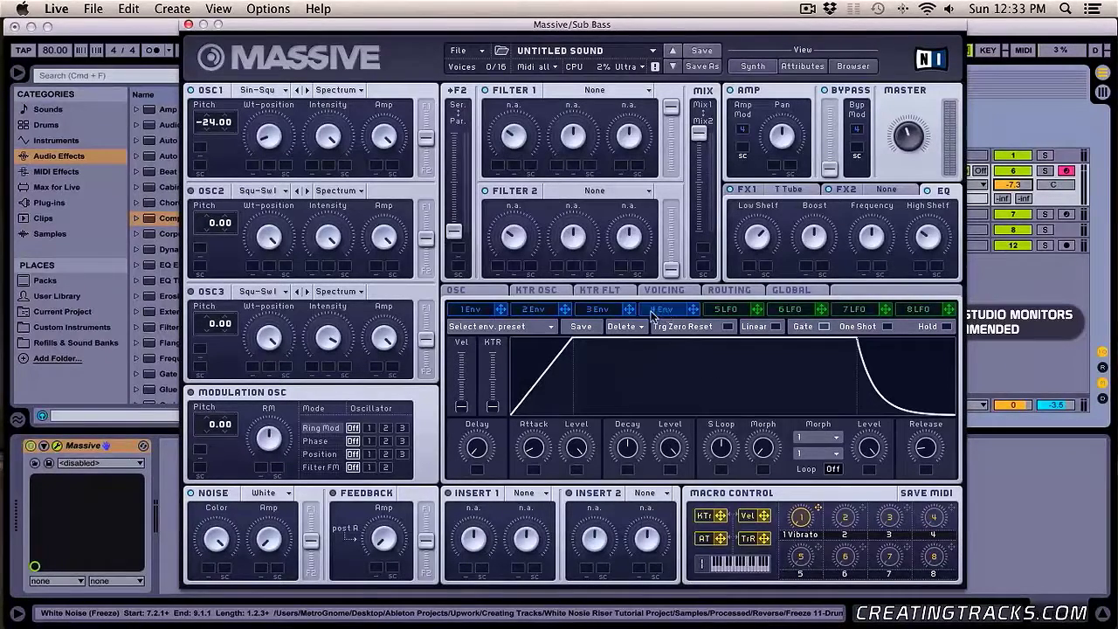
left_click_drag(536, 448, 535, 477)
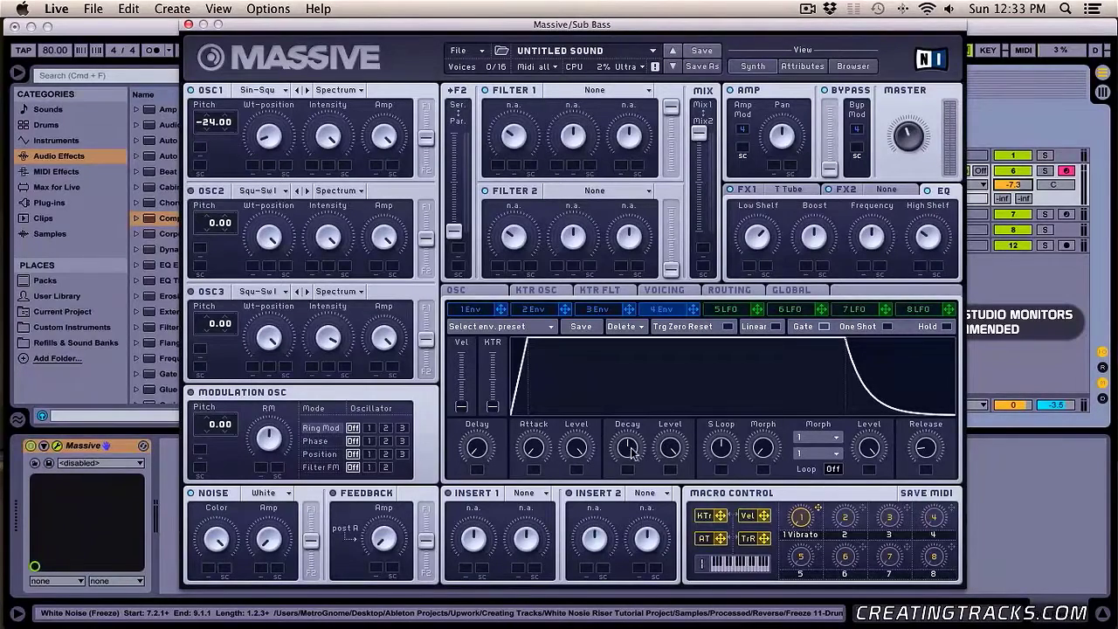
left_click_drag(673, 449, 699, 563)
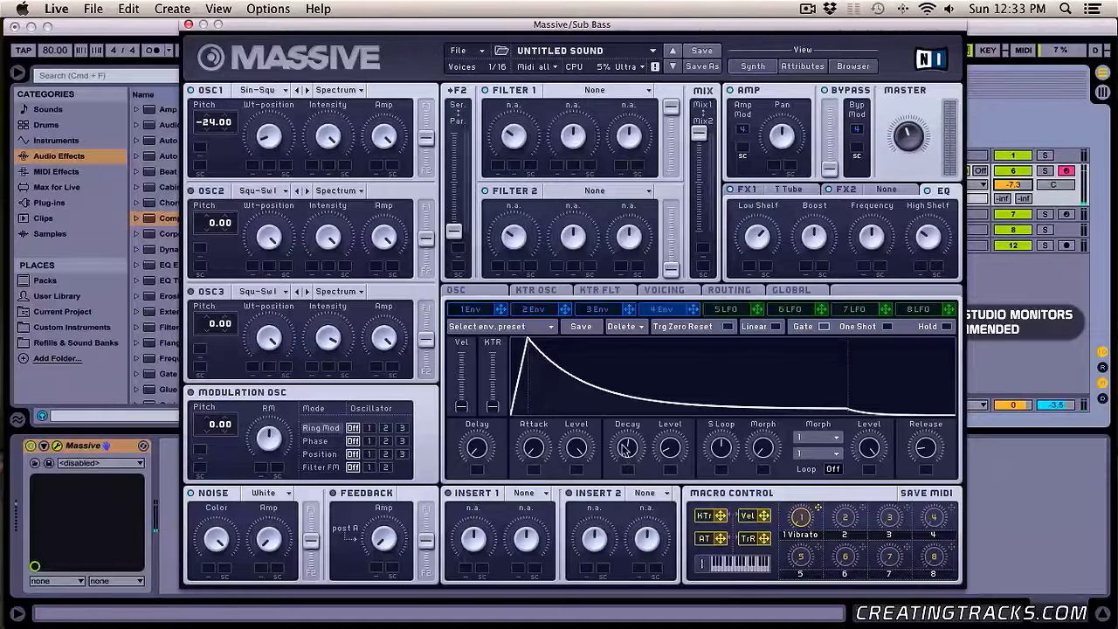
mouse_move(627, 457)
left_mouse_down()
mouse_move(635, 439)
mouse_move(625, 460)
left_mouse_up()
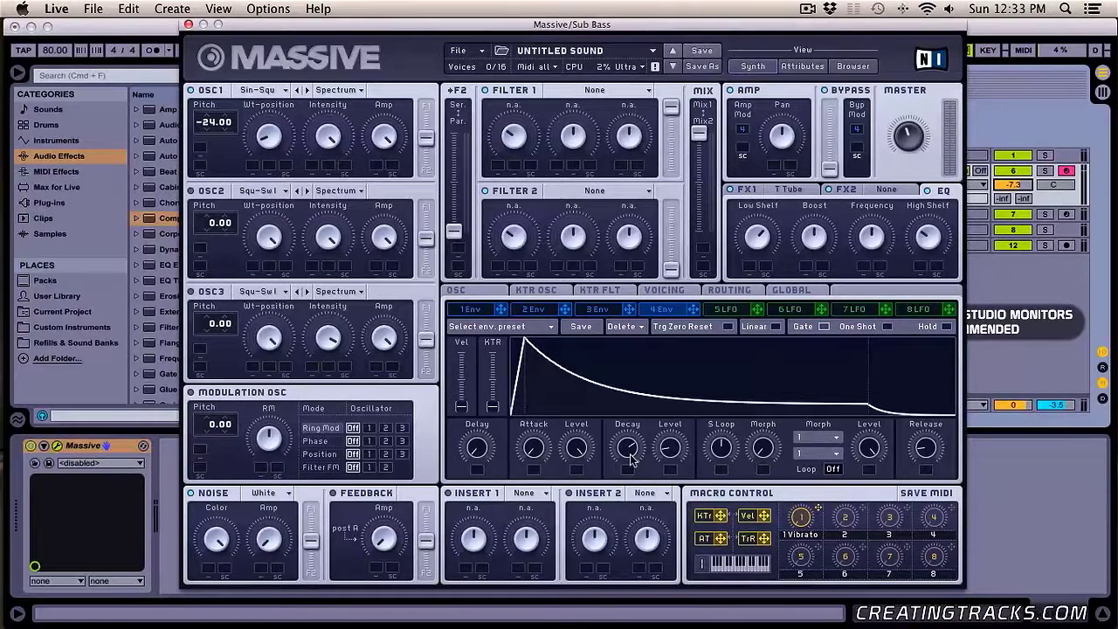
Give Envelope 1 a short attack and low decay level, and assign it to oscillator 1's pitch with an amount of 12.00
left_click(470, 310)
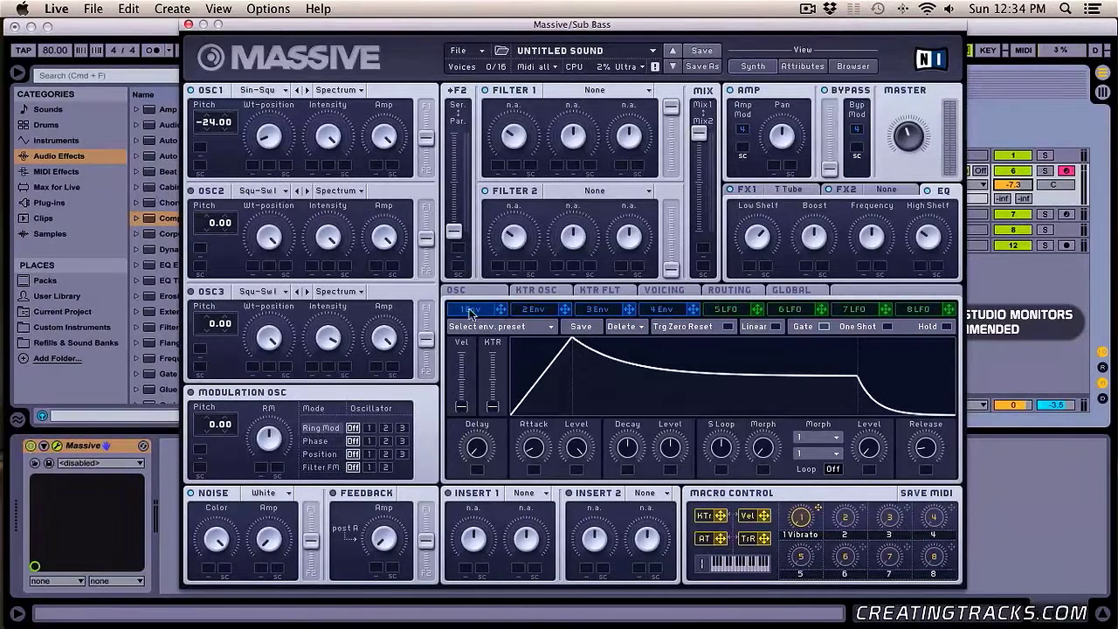
left_click_drag(526, 442, 536, 550)
left_click_drag(684, 463, 673, 496)
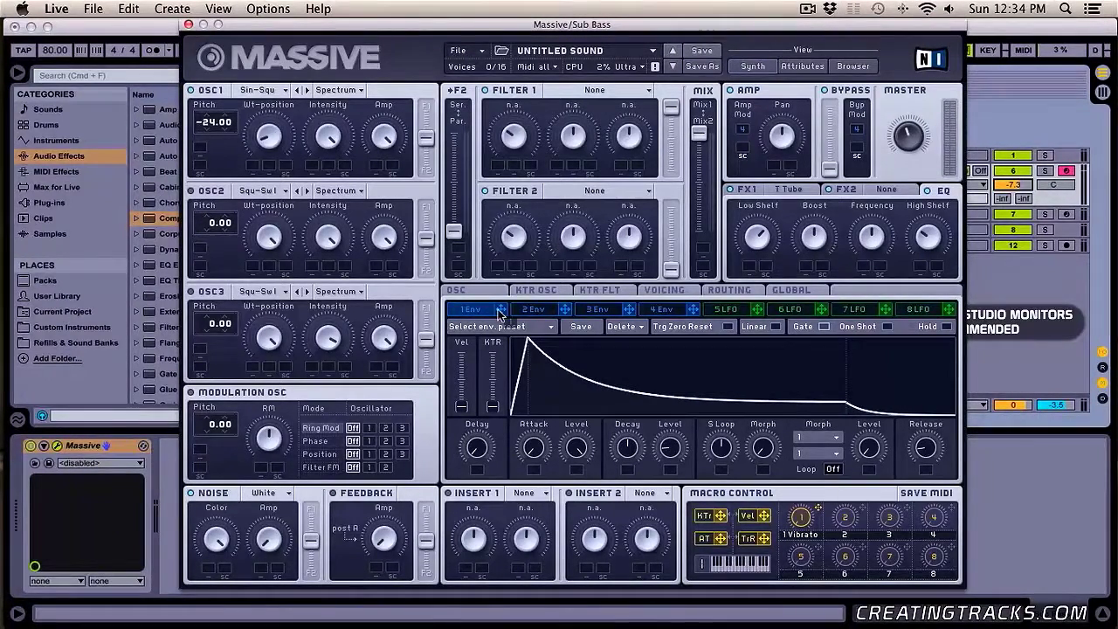
left_click_drag(207, 127, 202, 147)
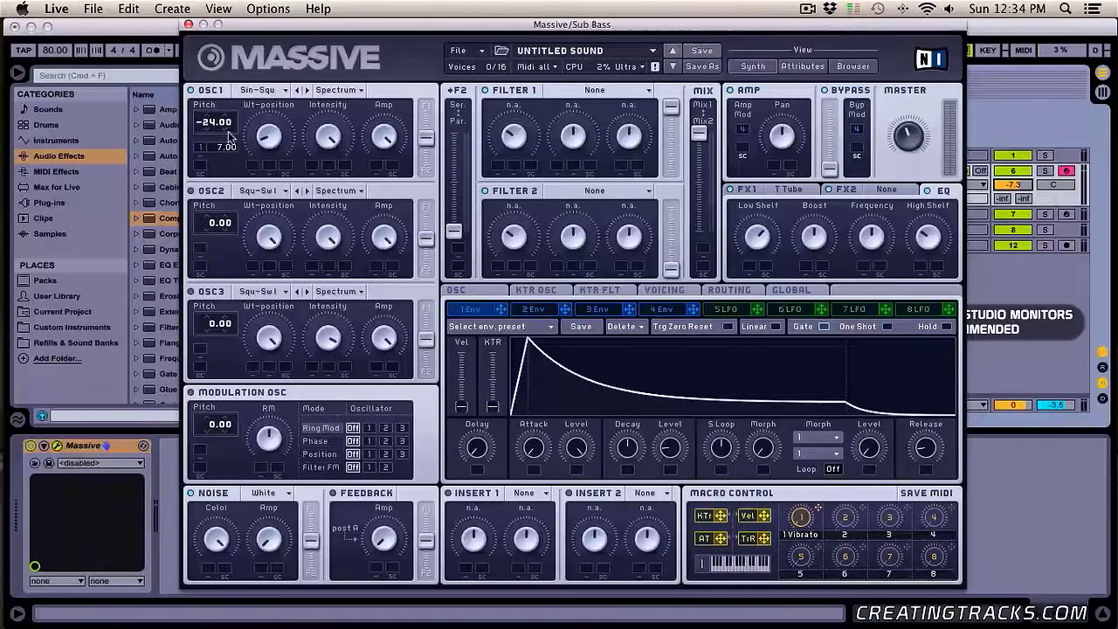
left_click_drag(233, 131, 234, 128)
Lower Envelope 1's decay level to its minimum and shorten its decay time
left_click_drag(662, 447, 670, 476)
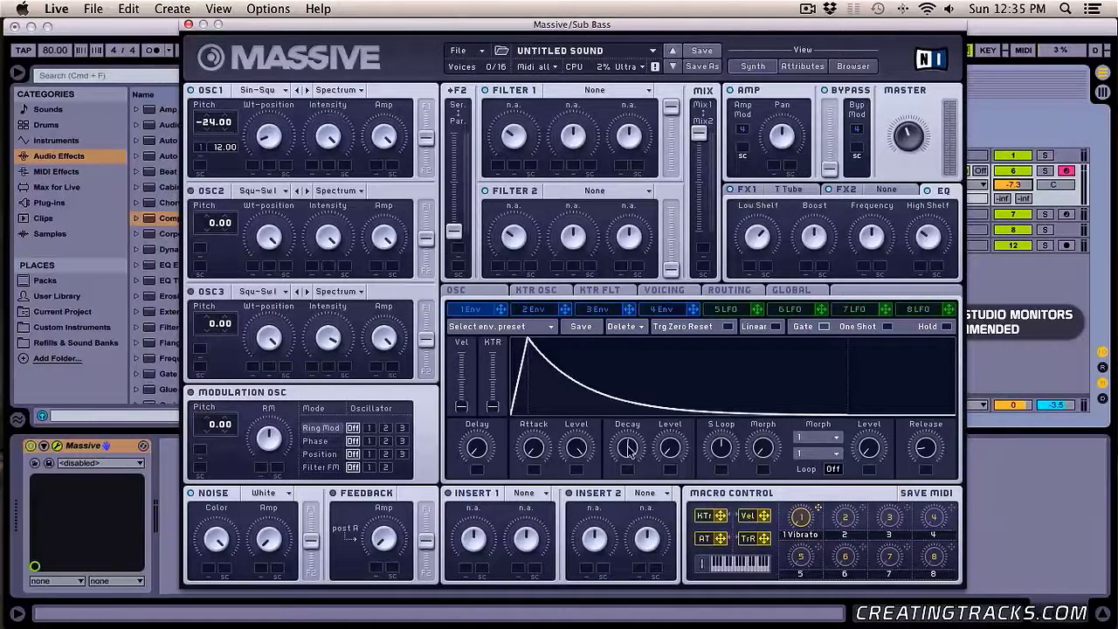
left_click_drag(629, 448, 629, 480)
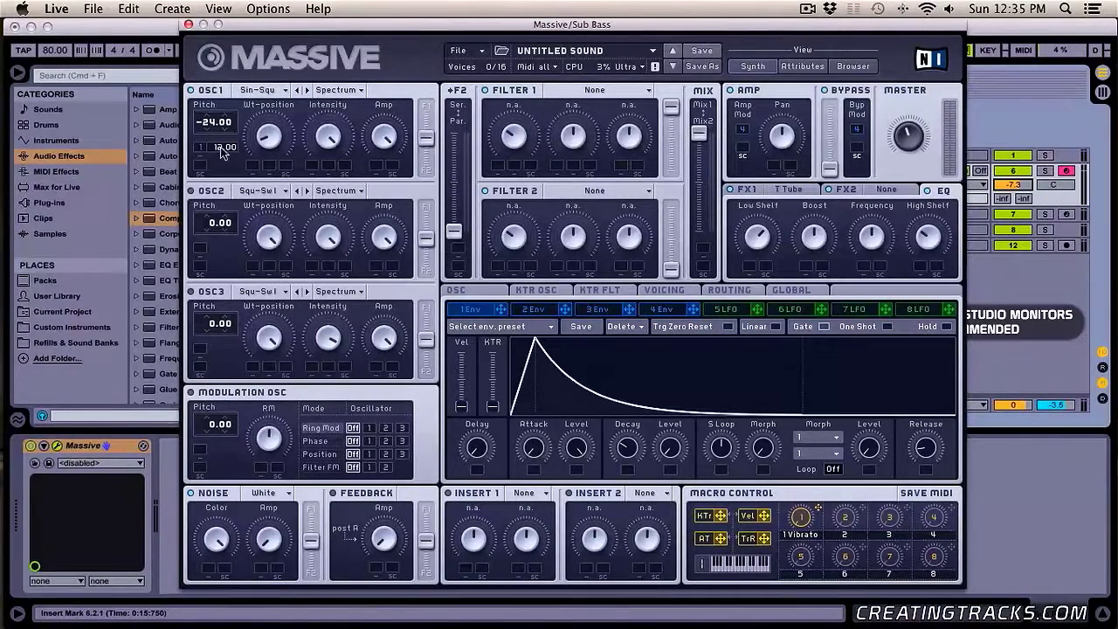
Try an Envelope 1 pitch modulation of 24.00 on oscillator 1 and return the amount to 12.00
left_click_drag(225, 140, 231, 134)
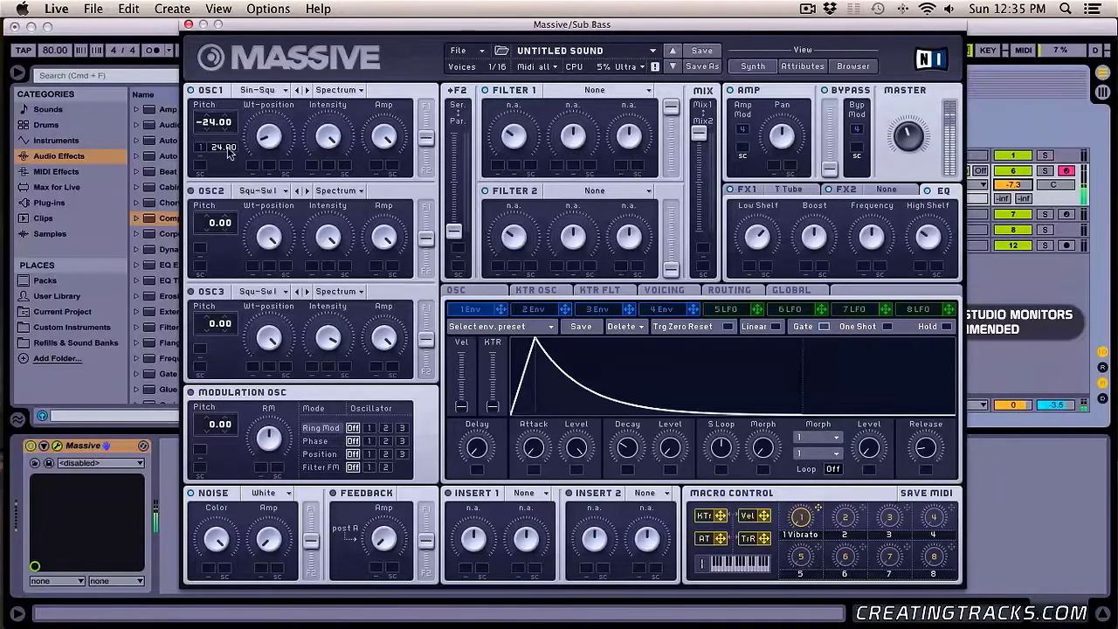
left_click_drag(220, 155, 225, 173)
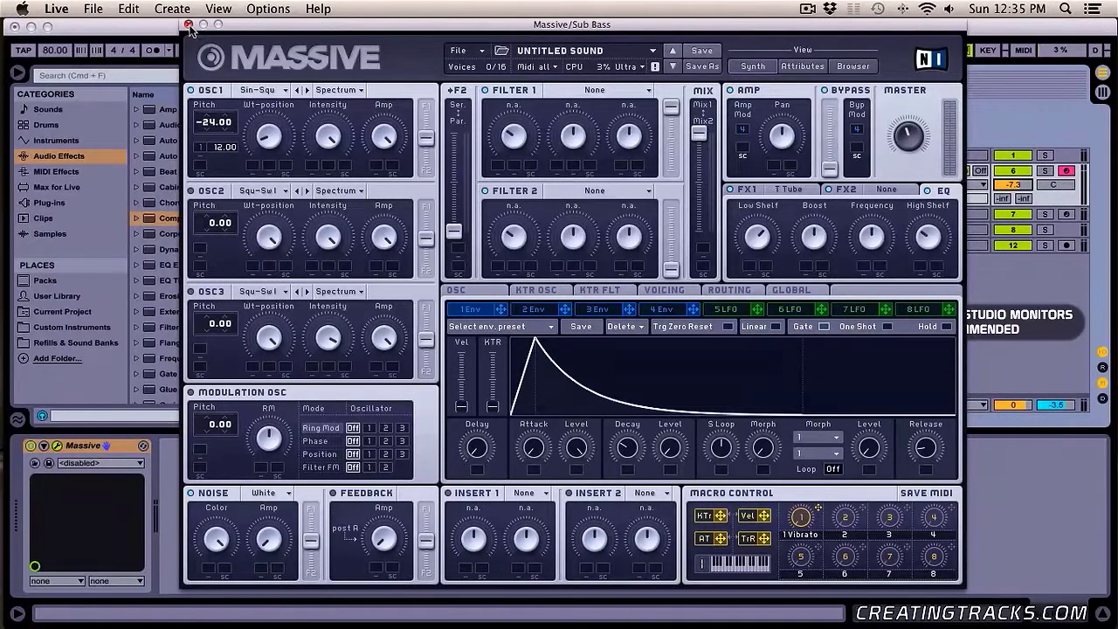
Raise Envelope 1's velocity amount and set Massive's voicing mode to Monorotate
left_click_drag(463, 406, 465, 343)
left_click(664, 292)
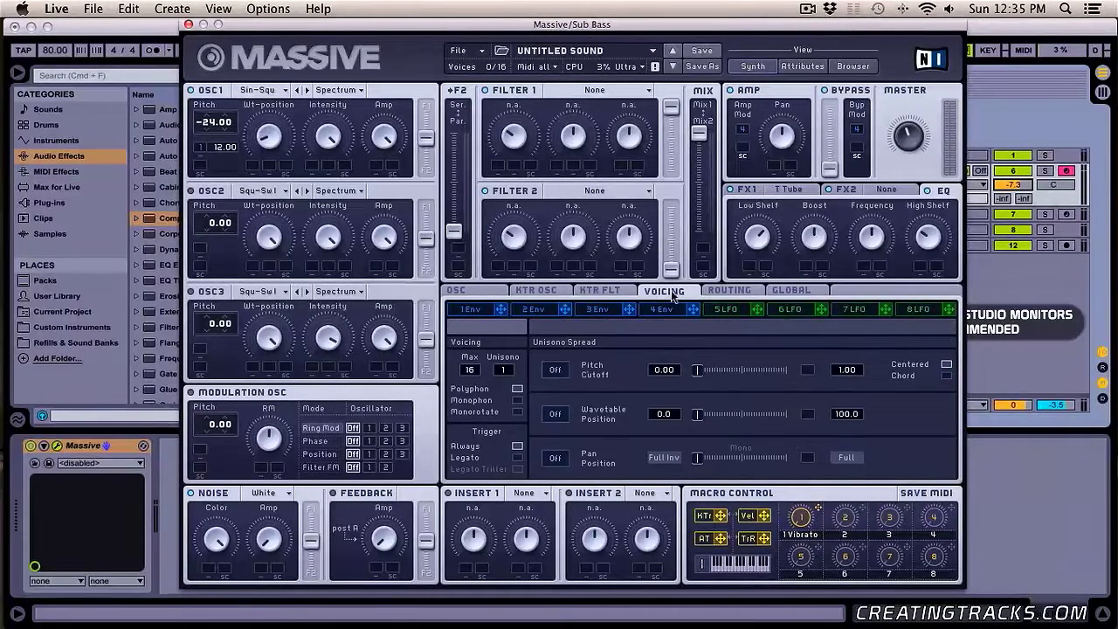
left_click(517, 401)
left_click(518, 412)
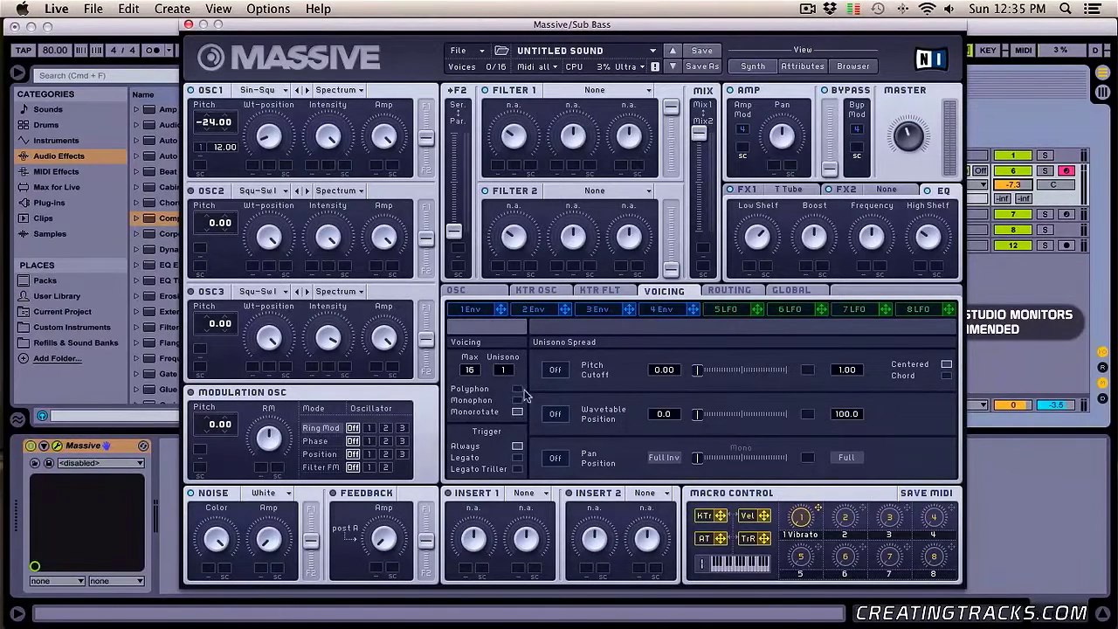
left_click(189, 27)
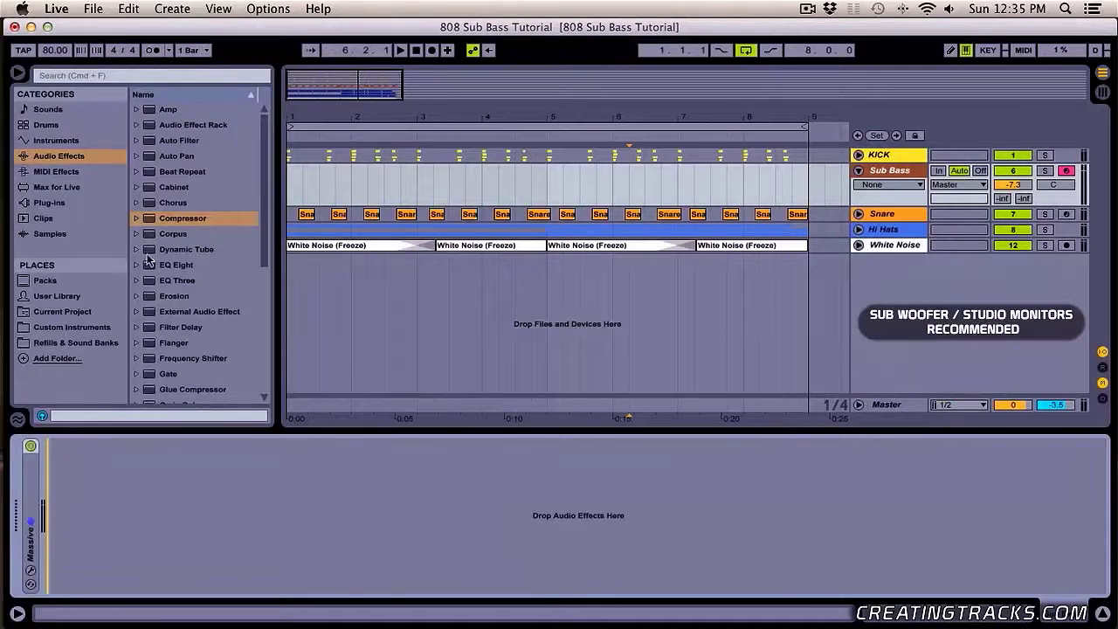
Add the Saturator preset A Bit Warmer after Massive on the Sub Bass track and set its Drive to 9.00 dB
scroll(186, 306, "down", 5)
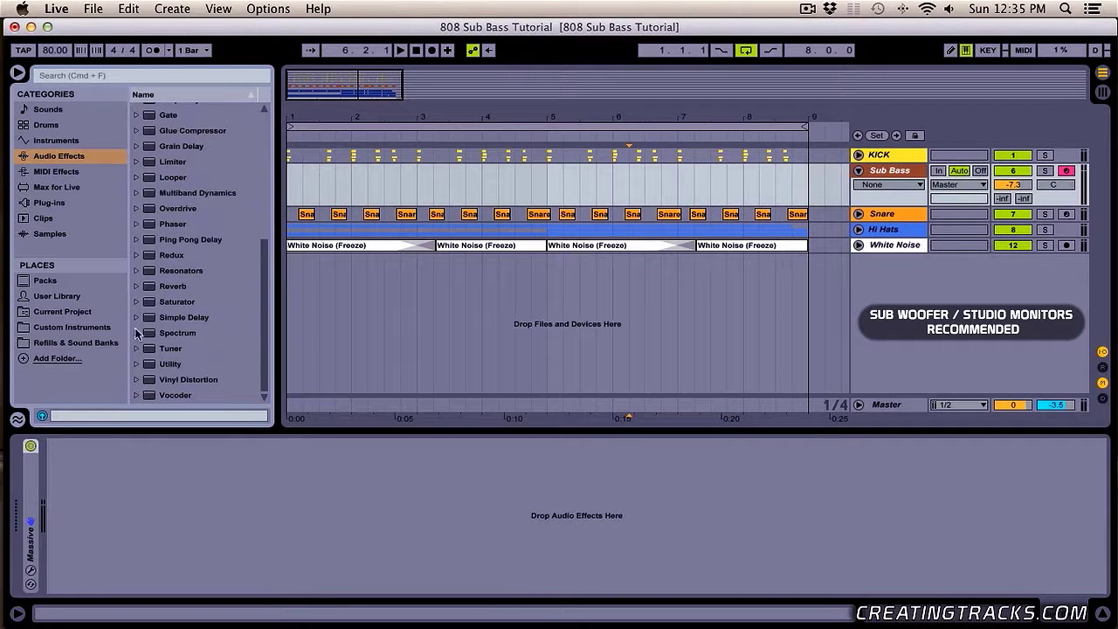
left_click(168, 304)
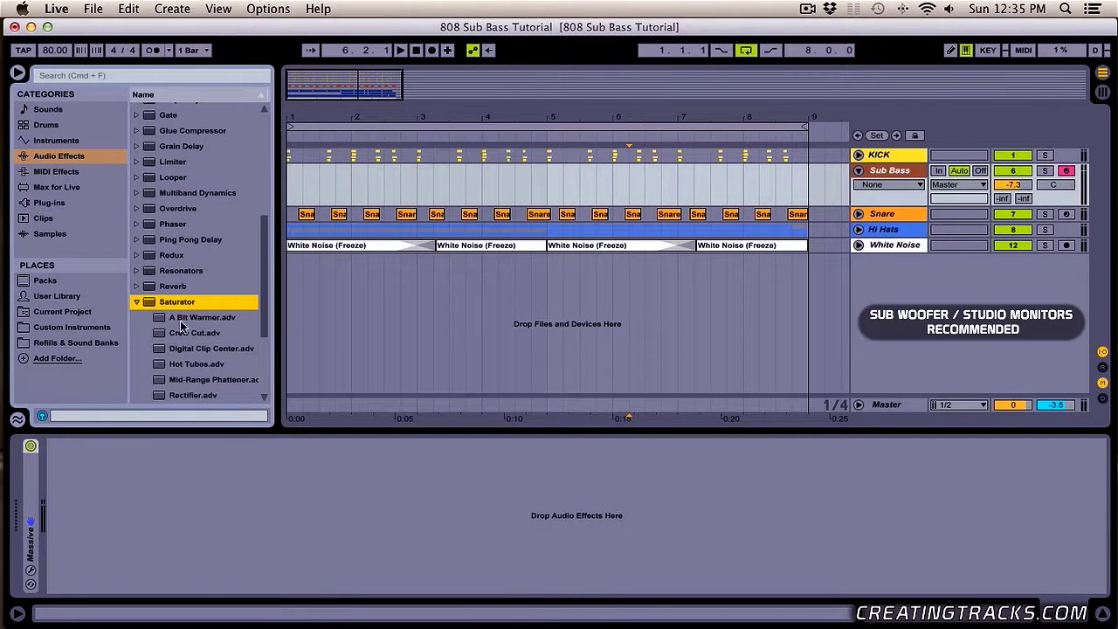
left_click(178, 320)
scroll(183, 325, "down", 3)
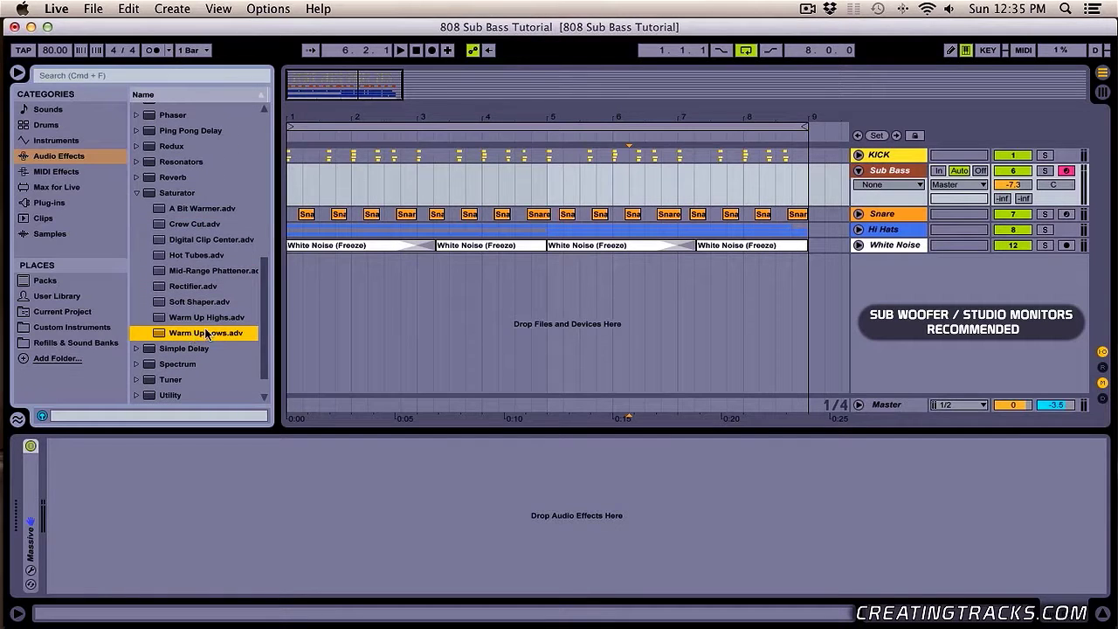
left_click(166, 210)
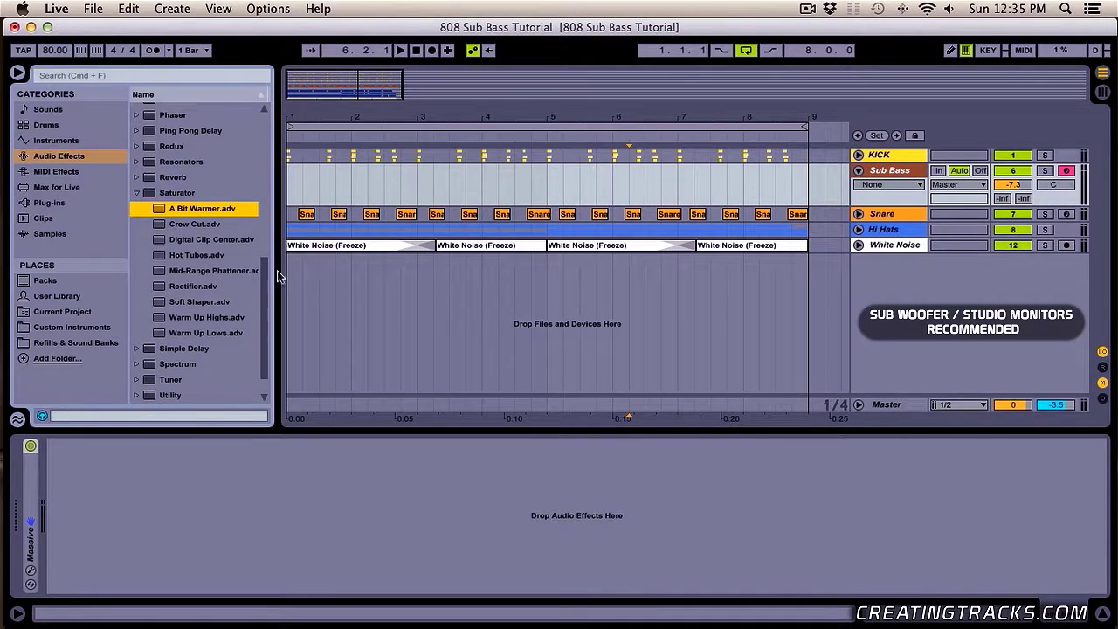
key("Return")
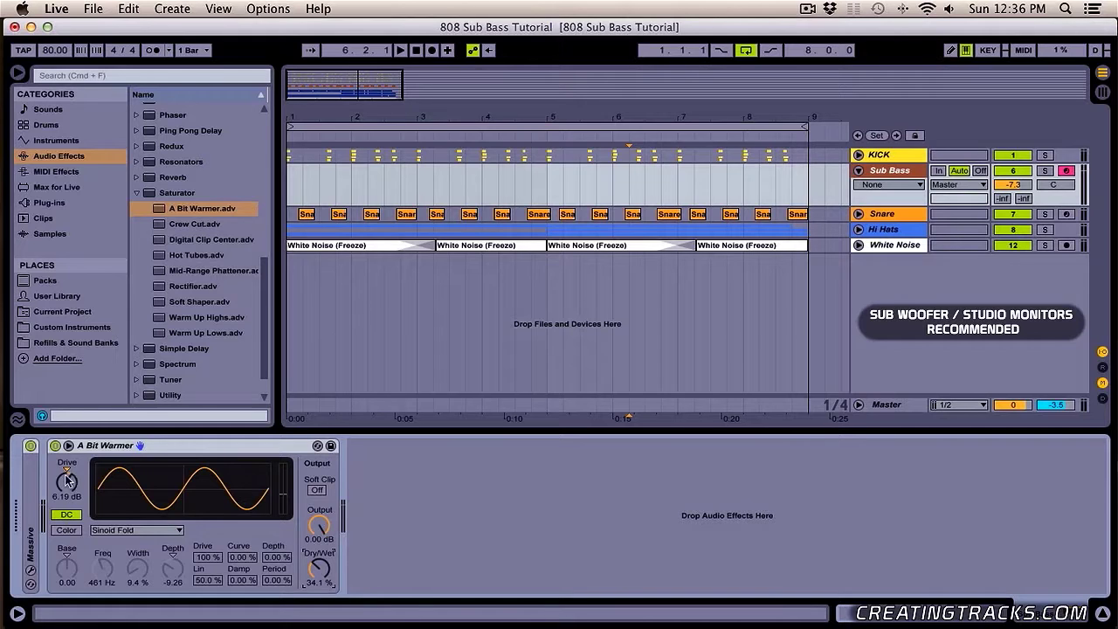
left_click_drag(77, 461, 76, 496)
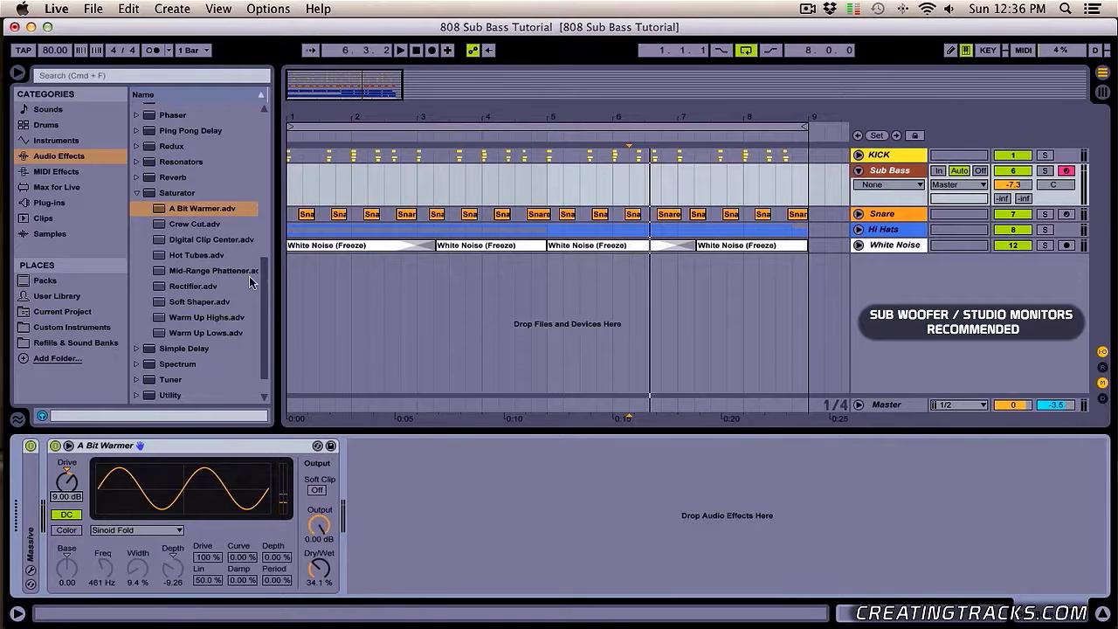
Insert EQ Eight between Massive and A Bit Warmer and change its band 4 to a high-cut filter
left_click(137, 194)
scroll(210, 258, "up", 6)
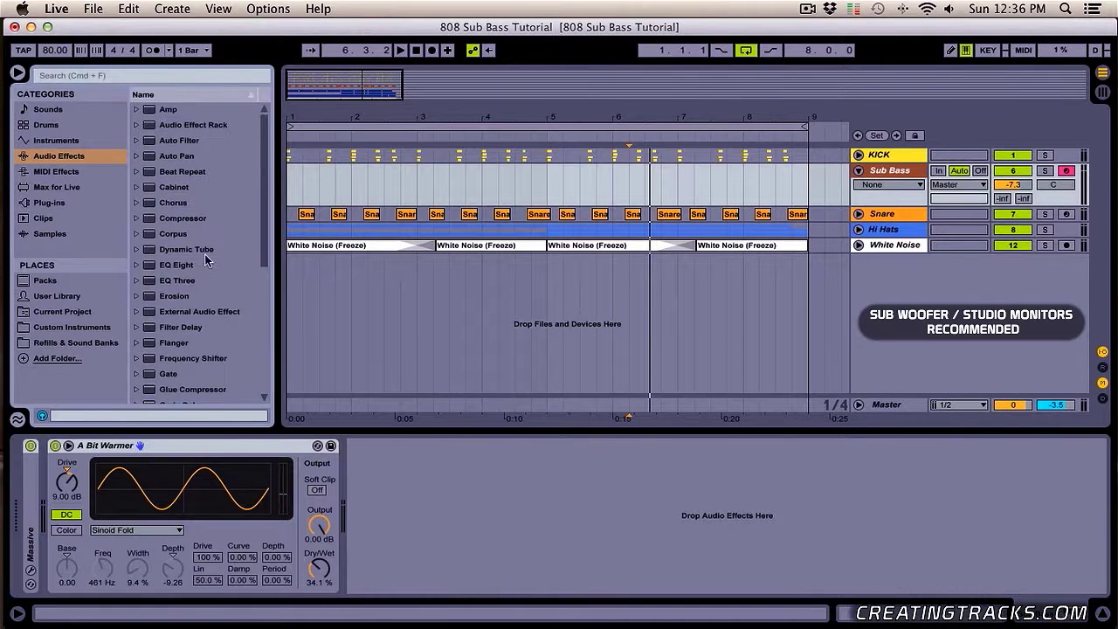
mouse_move(185, 265)
left_mouse_down()
mouse_move(72, 510)
mouse_move(95, 517)
left_mouse_up()
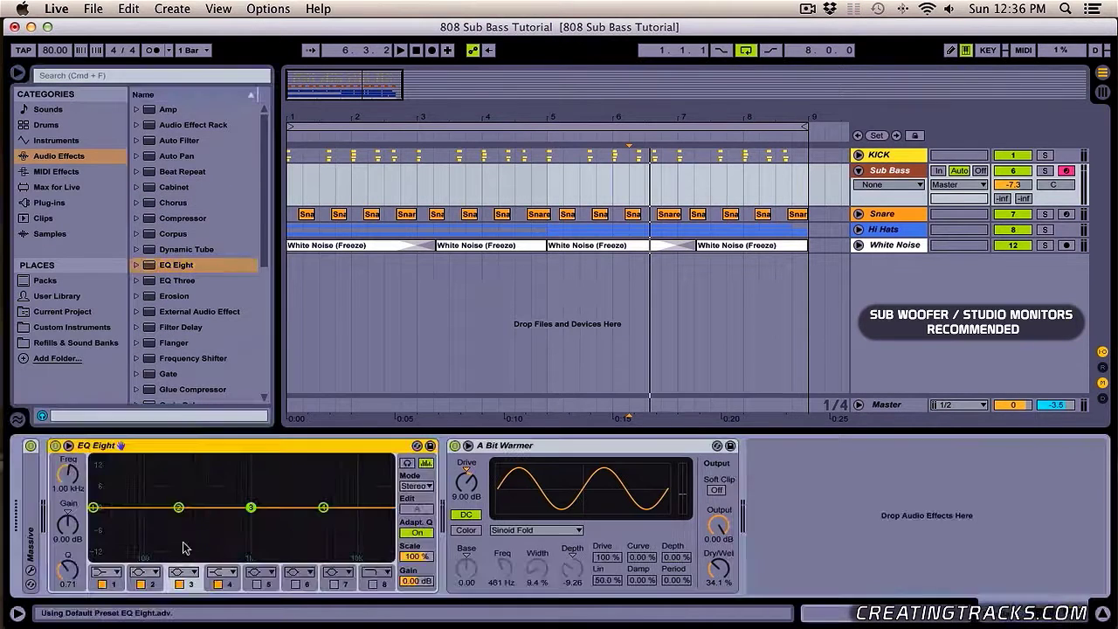
left_click(221, 572)
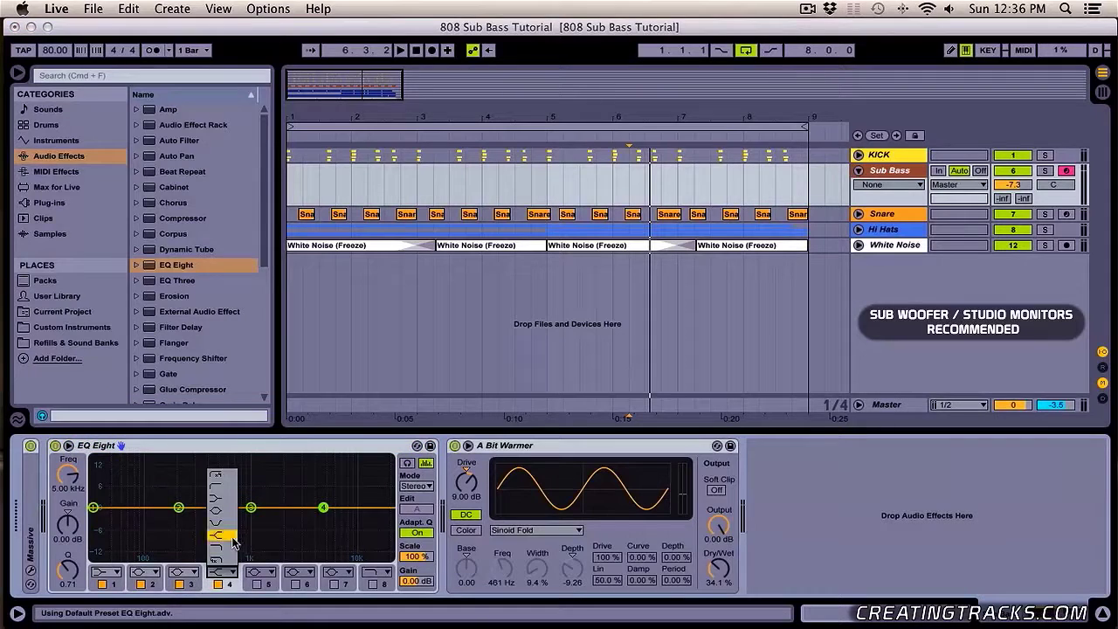
left_click(224, 550)
Set EQ Eight's band 2 to -3.57 dB gain with a Q of 1.52 and fine-tune its frequency
left_click(178, 508)
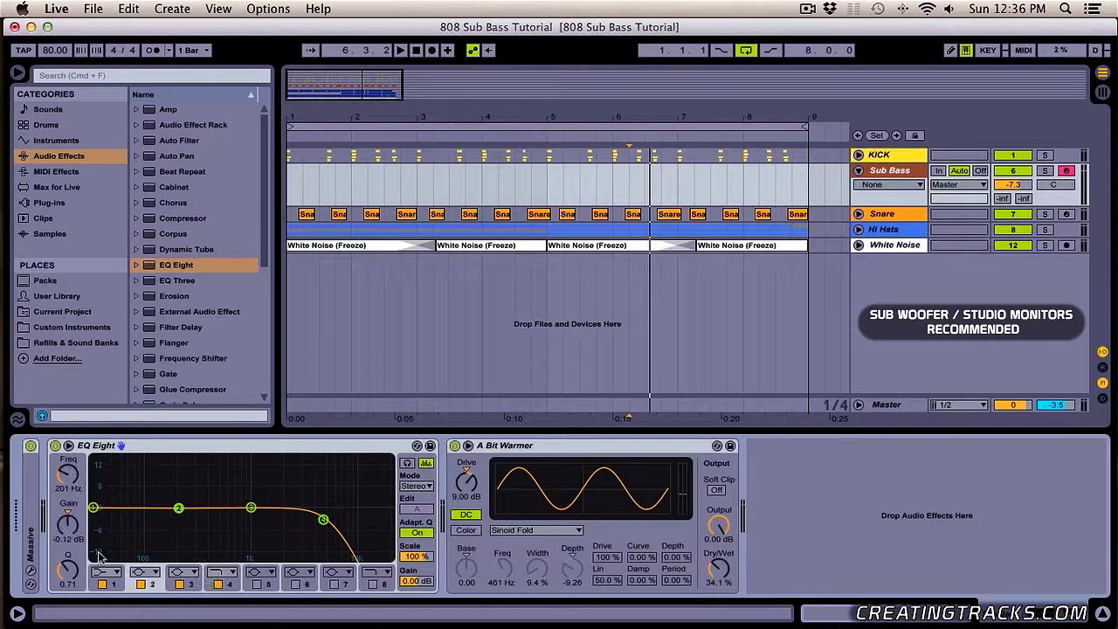
left_click_drag(74, 528, 69, 566)
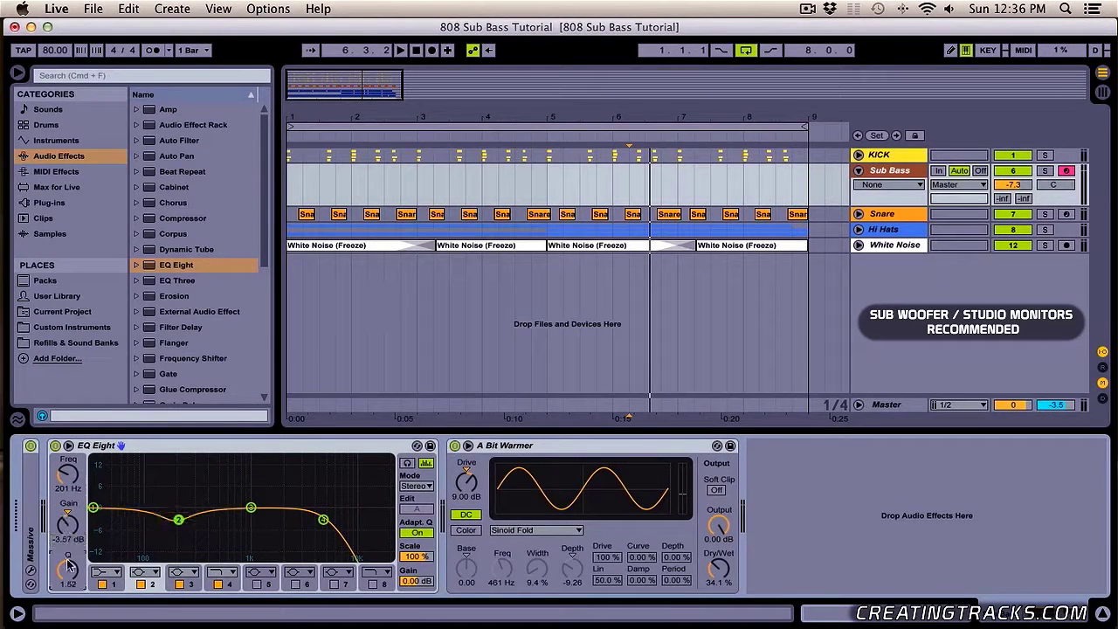
left_click_drag(68, 480, 66, 475)
Collapse the EQ Eight and A Bit Warmer devices in the Sub Bass device chain
left_click(260, 448)
double_click(261, 450)
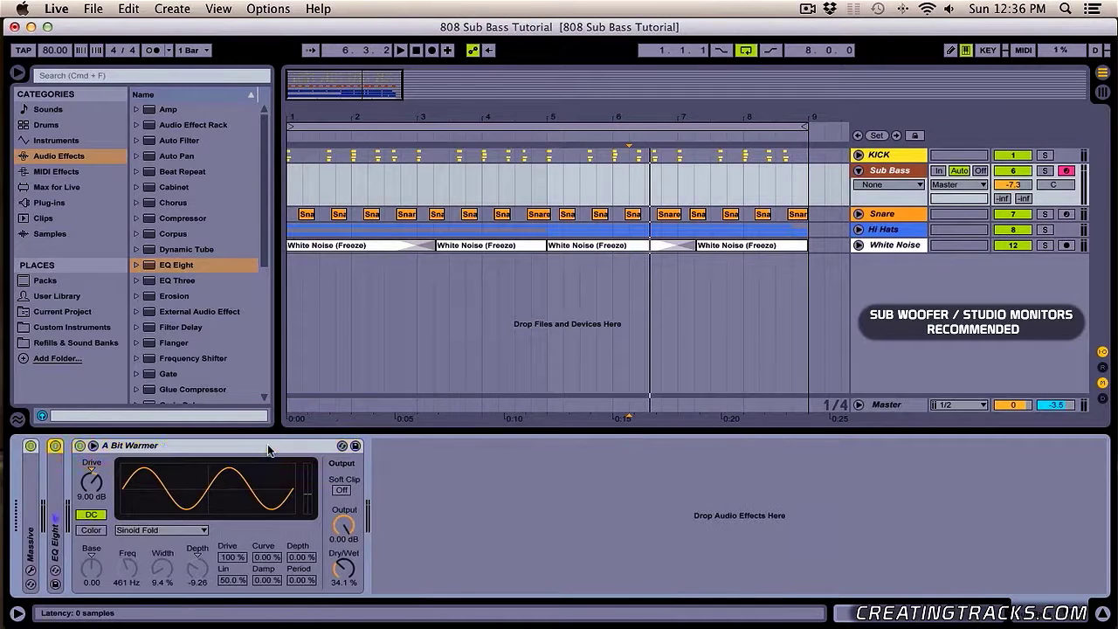
double_click(267, 444)
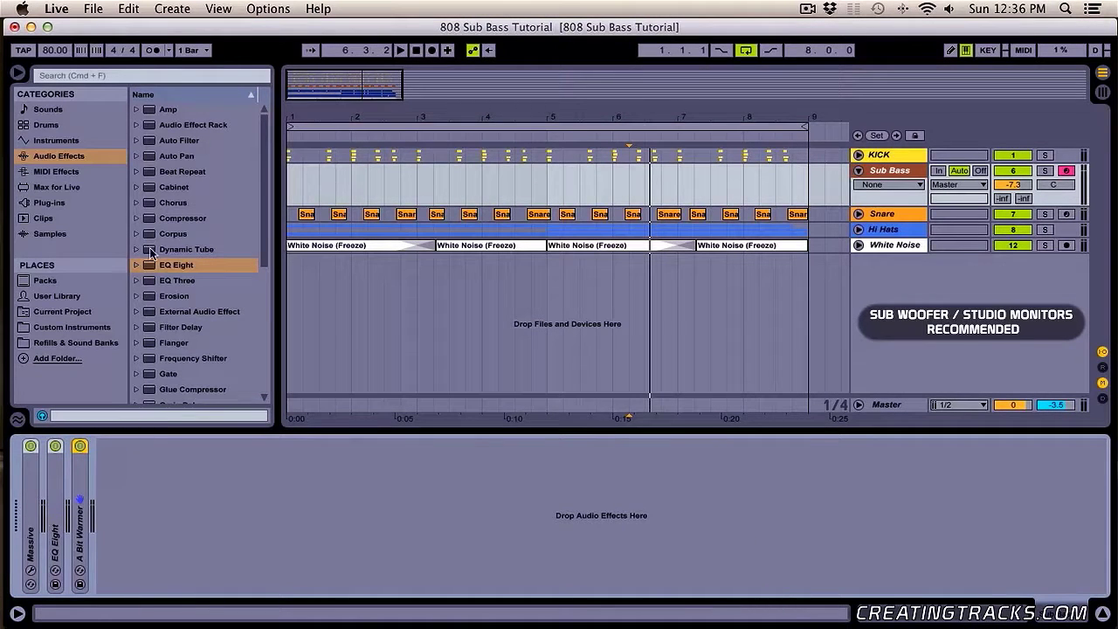
Widen the browser and add the Glue Compressor preset Bass - punch after A Bit Warmer
scroll(137, 364, "down", 1)
left_click(135, 374)
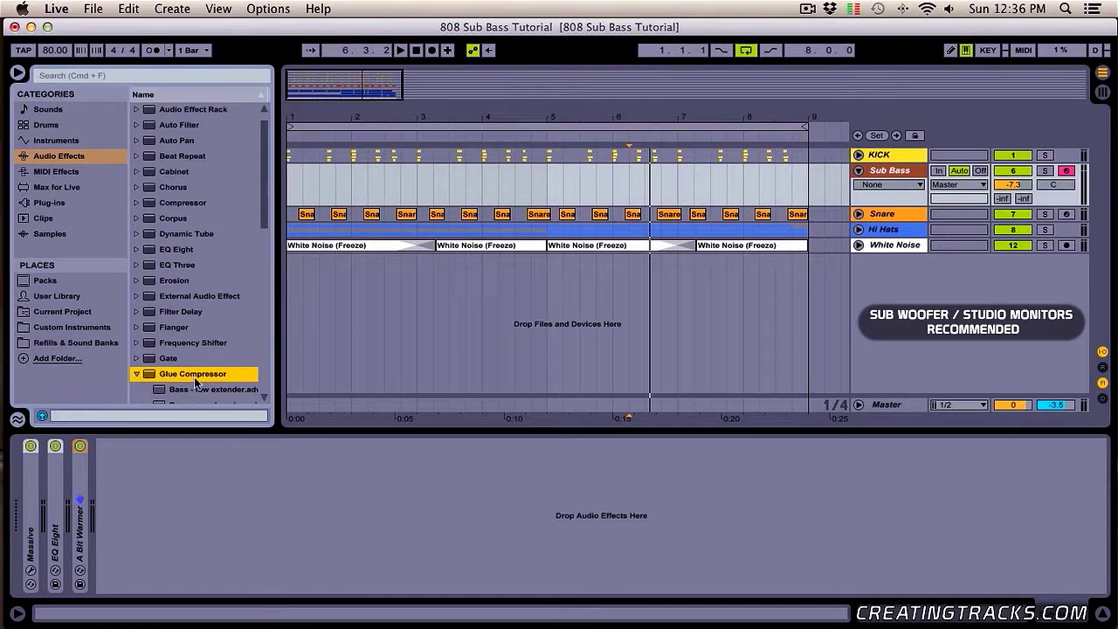
left_click_drag(275, 351, 329, 348)
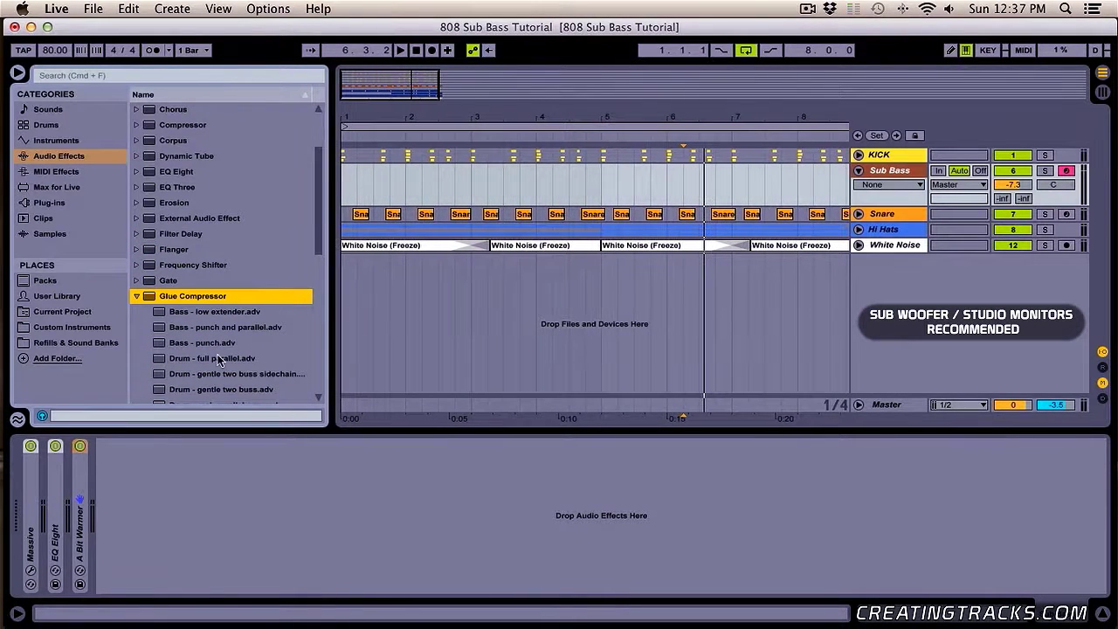
left_click_drag(186, 348, 162, 499)
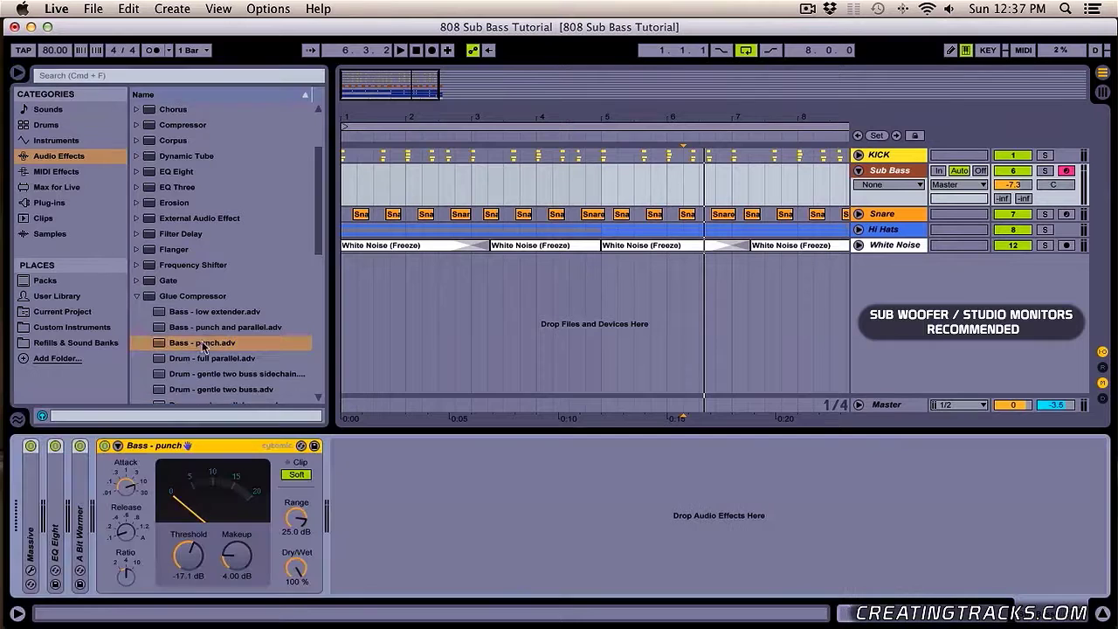
left_click(208, 329)
left_click(185, 350)
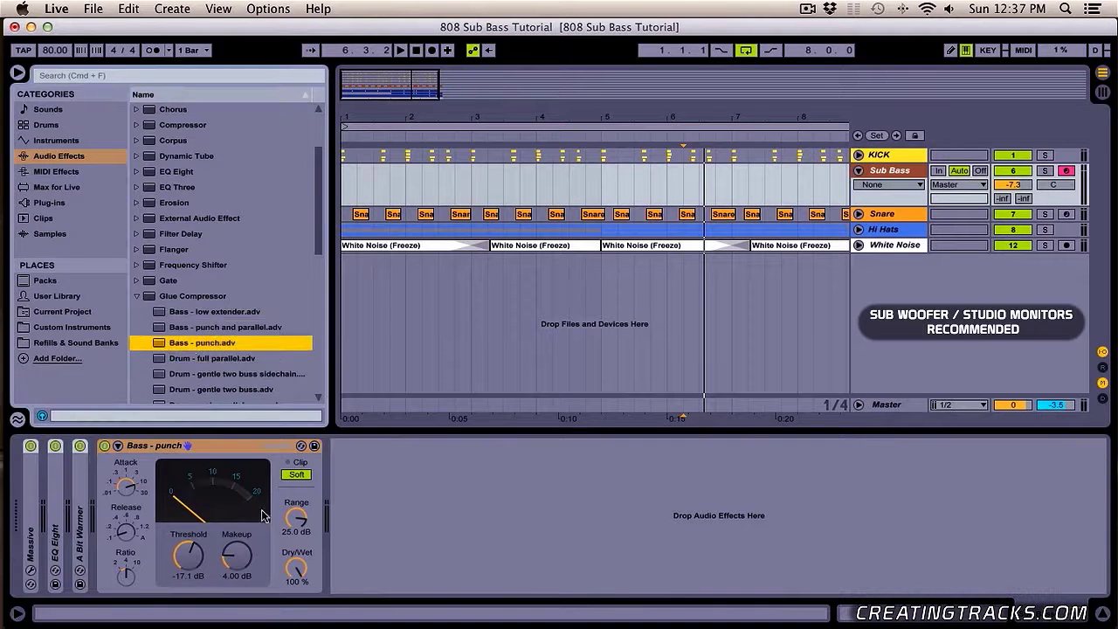
Set the Glue Compressor's Dry/Wet to 50 % and its Threshold to -13.3 dB, and fold its preset list
left_click_drag(297, 568, 297, 590)
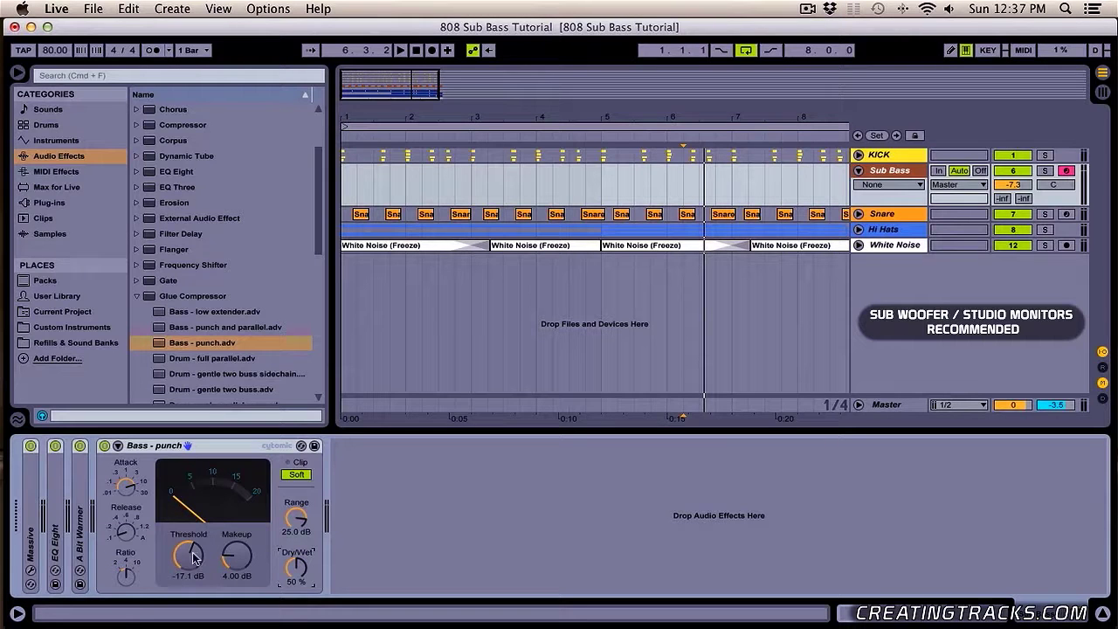
left_click_drag(191, 565, 192, 526)
left_click_drag(191, 572, 191, 602)
left_click(136, 297)
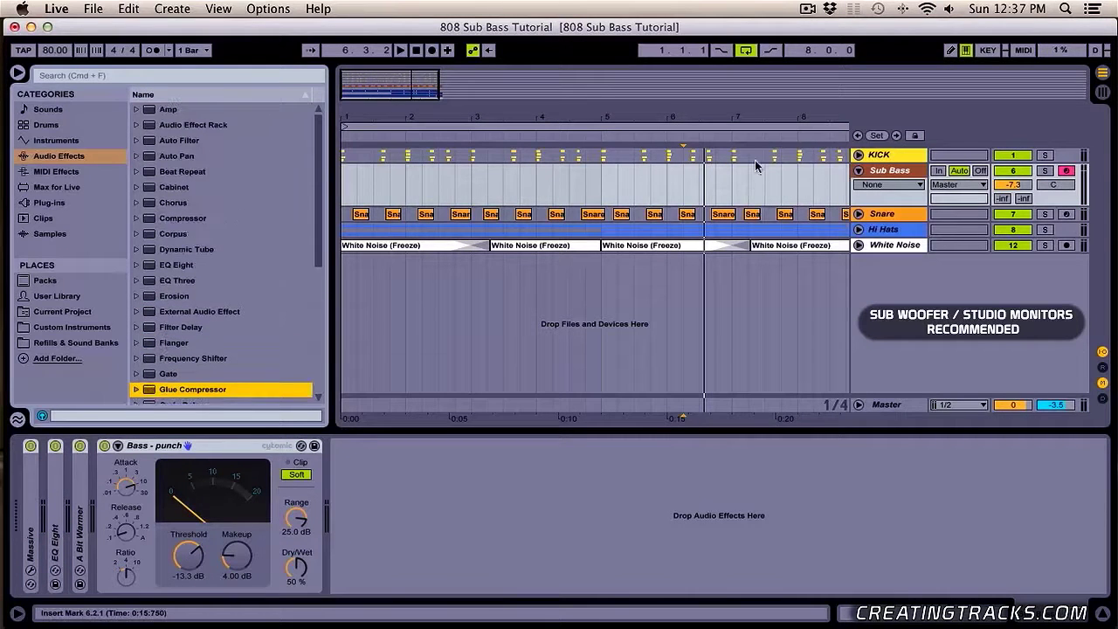
Insert an empty four-bar MIDI clip on the Sub Bass track from bar 1 to bar 5
left_click(601, 167)
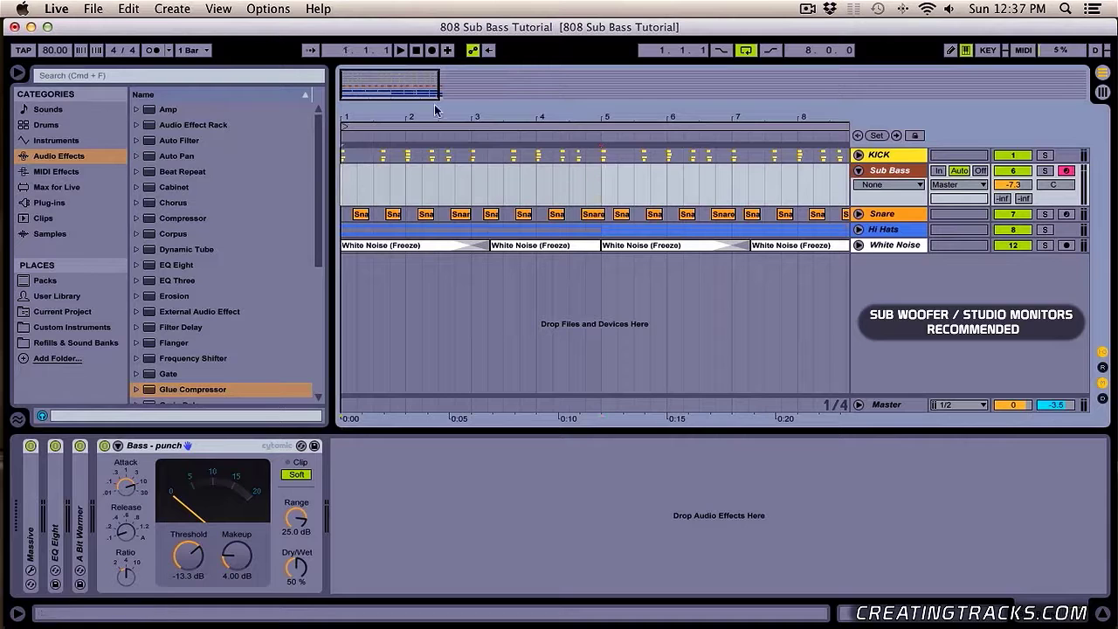
key("minus")
left_click_drag(527, 194, 306, 197)
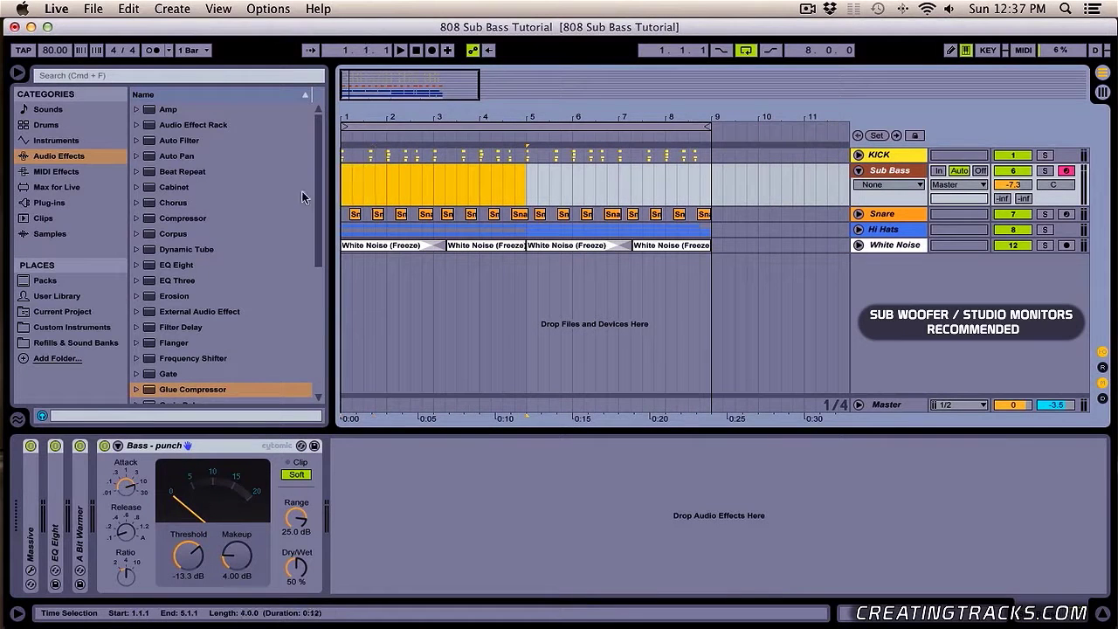
right_click(444, 184)
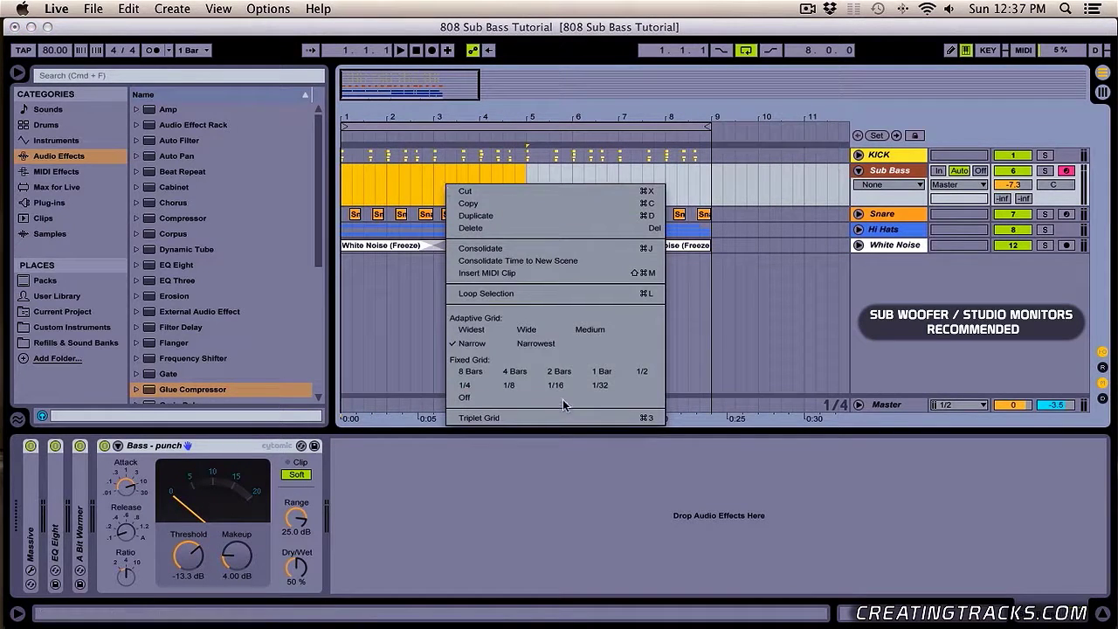
left_click(491, 273)
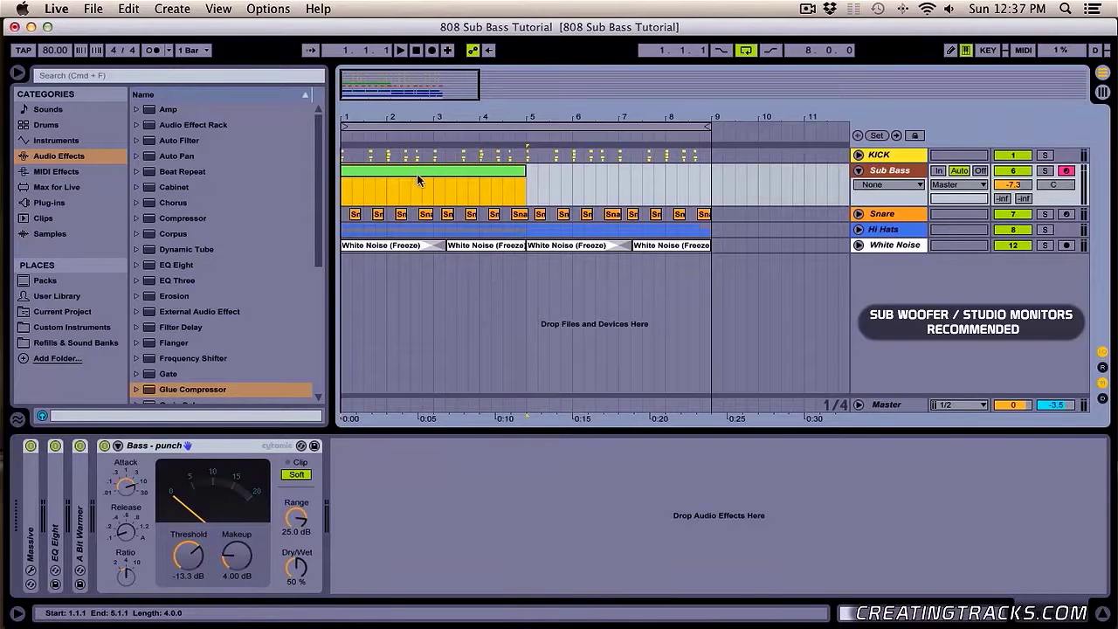
Open the new Sub Bass clip for note editing and set its grid to 1/8
double_click(417, 175)
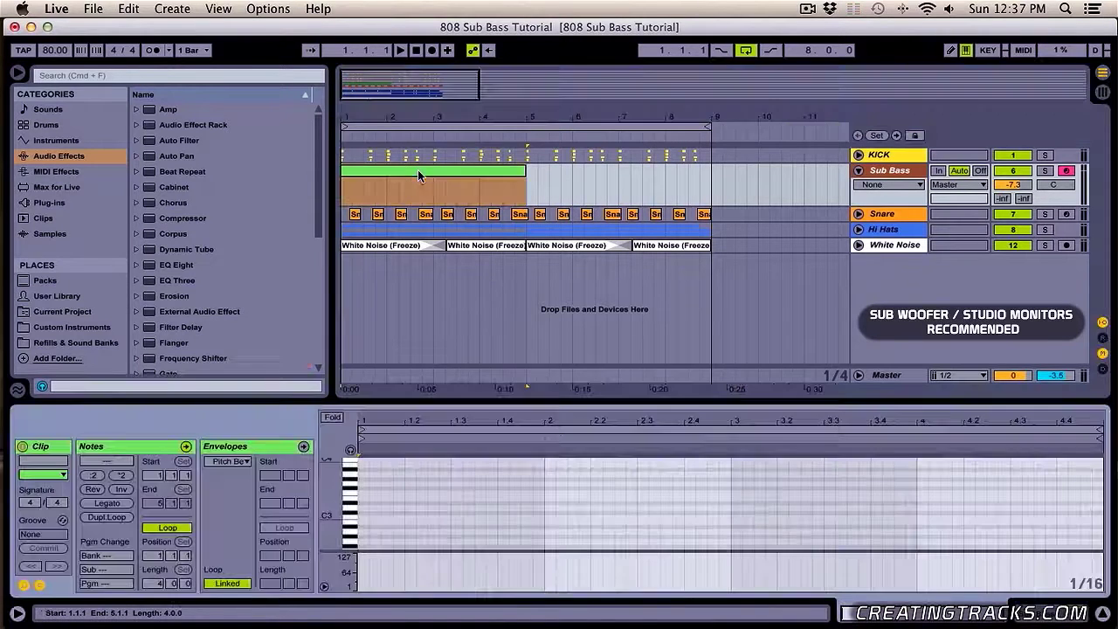
right_click(409, 485)
left_click(473, 430)
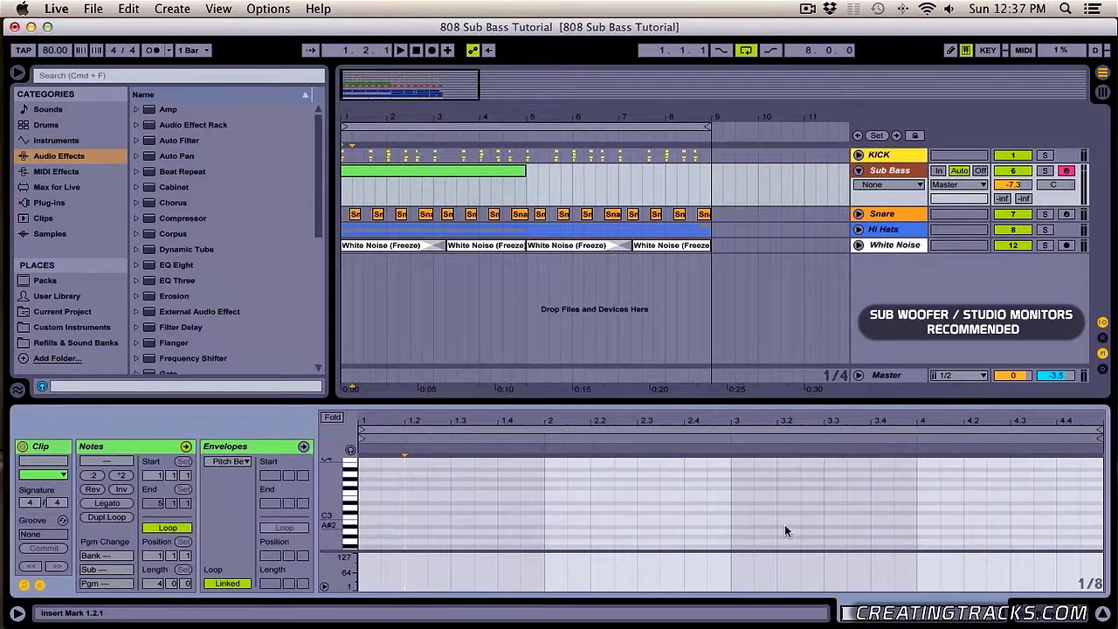
Program a two-bar pattern of five back-to-back notes on A2, with varied lengths and the last note lowered to G2
double_click(369, 532)
key("super+d")
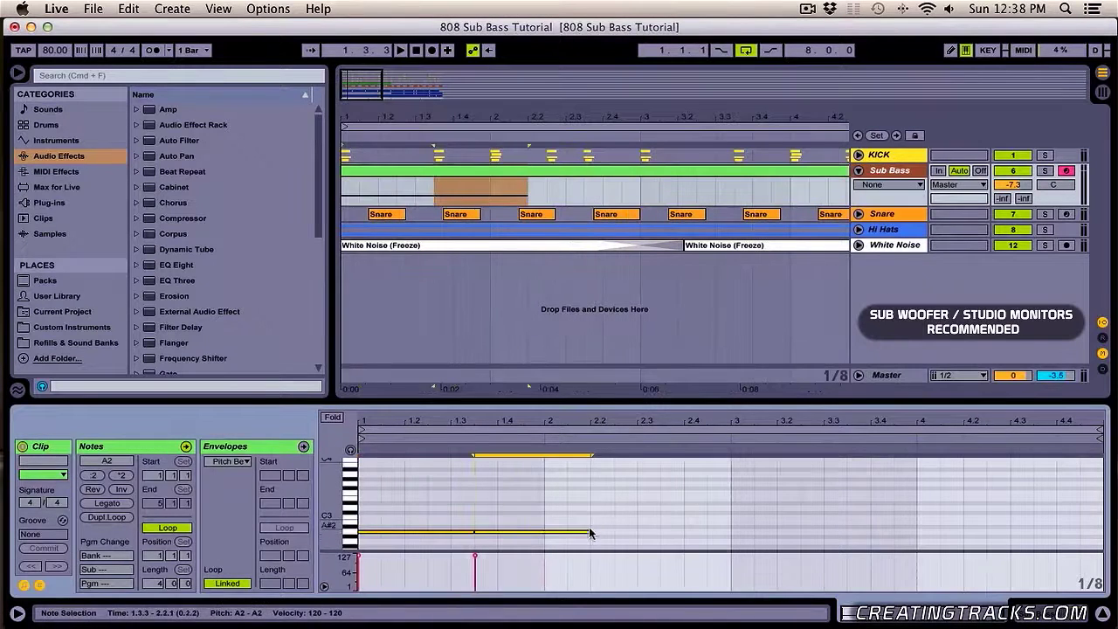
left_click_drag(591, 532, 545, 532)
key("super+d")
key("super+d")
left_click_drag(684, 532, 661, 532)
key("super+d")
left_click_drag(707, 532, 731, 532)
key("Down")
key("Down")
Duplicate the two-bar note pattern into bars 3 and 4, with the final note raised to C3
key("super+a")
key("super+d")
left_click(1077, 521)
scroll(667, 480, "down", 3)
left_click_drag(570, 115, 480, 113)
Play the arrangement, disarm the Sub Bass track and lower its volume to -11.7 dB
key("space")
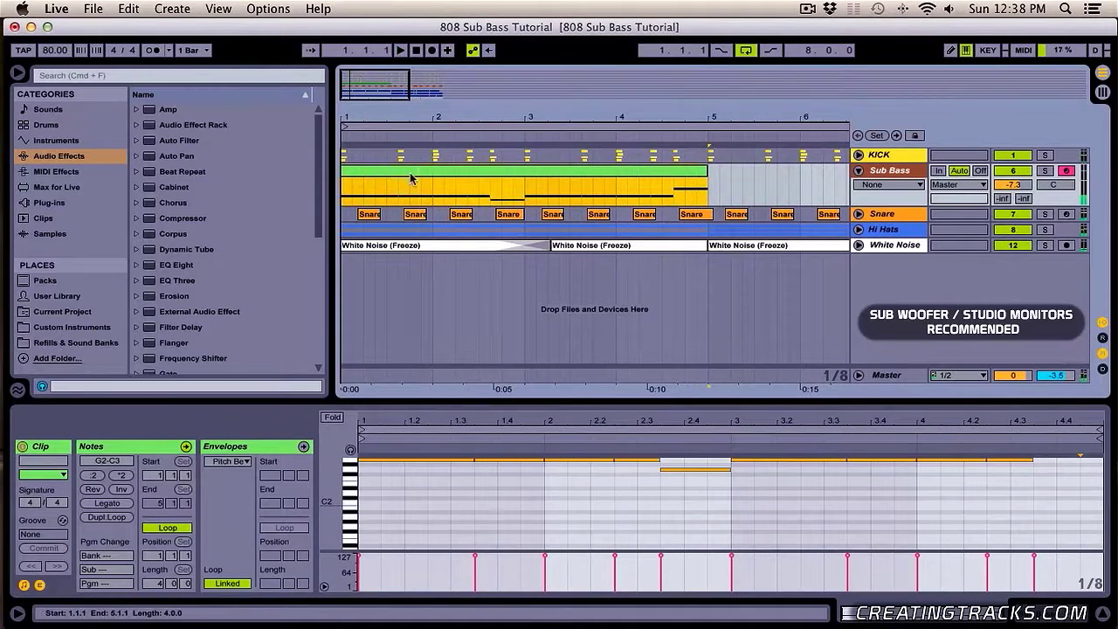
key("space")
left_click_drag(1019, 185, 1025, 189)
key("space")
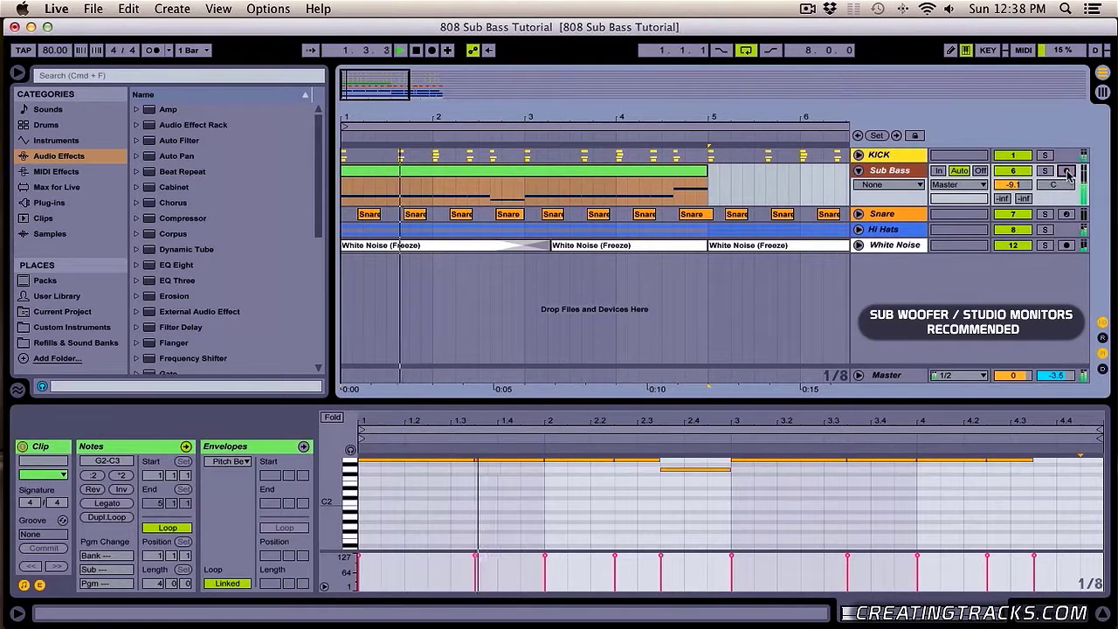
left_click_drag(1014, 185, 1013, 192)
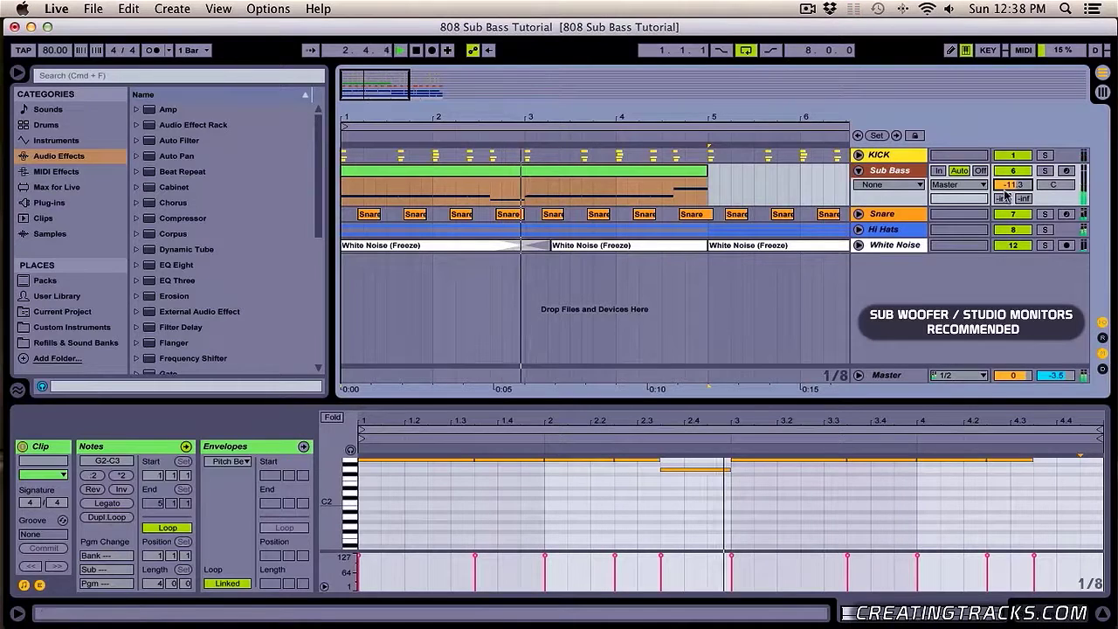
key("minus")
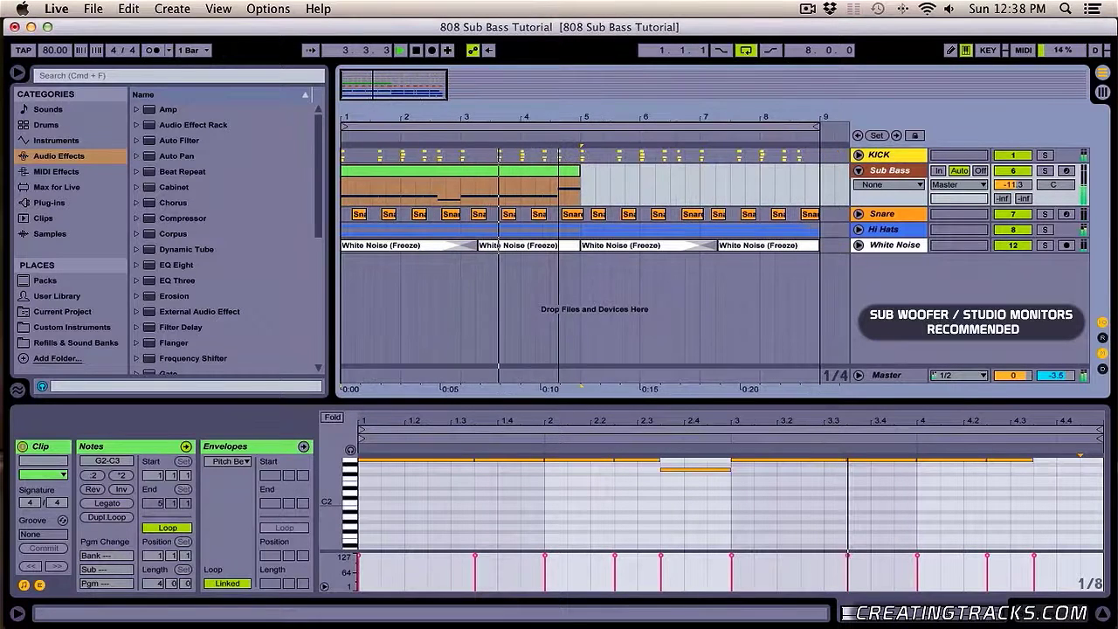
left_click_drag(1014, 185, 1014, 188)
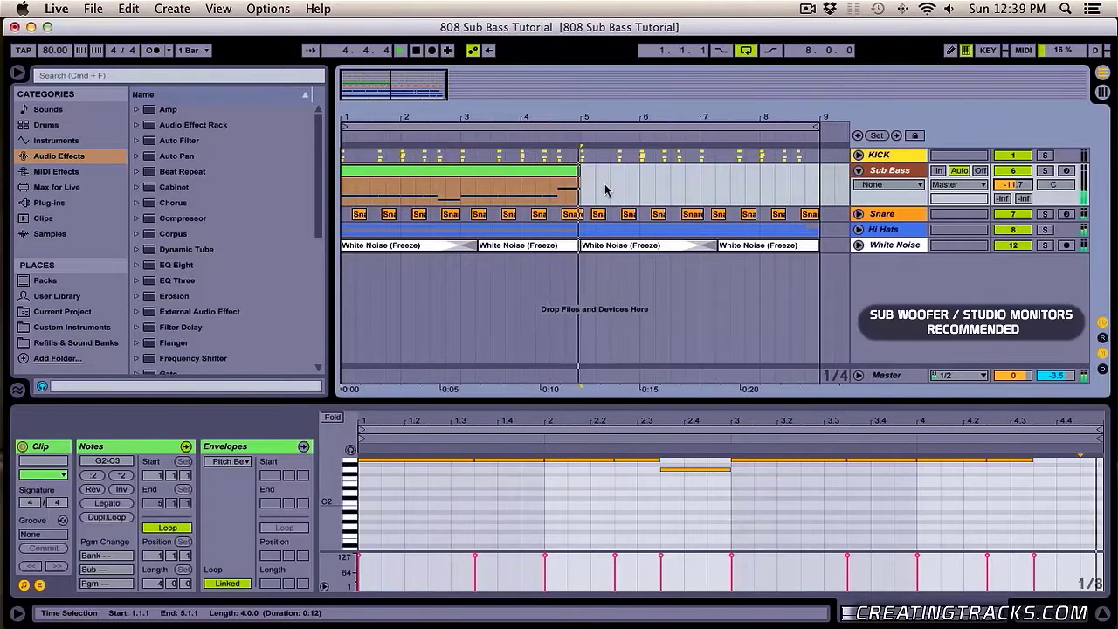
key("space")
Set the insert marker at 2.2.3 on the Sub Bass track
left_click_drag(518, 124, 518, 209)
left_click(522, 196)
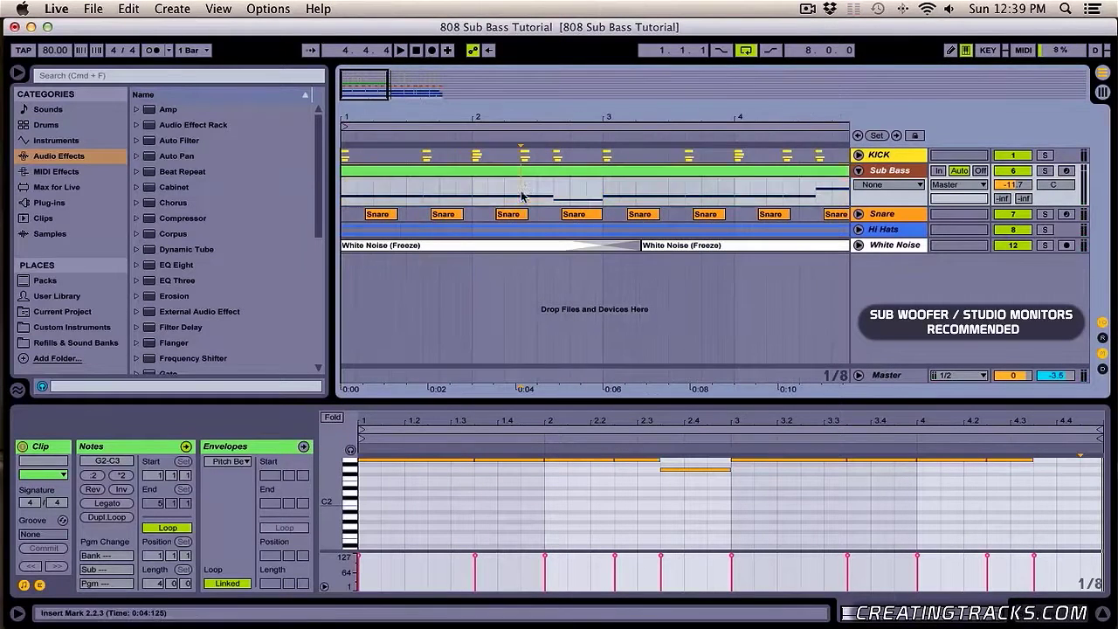